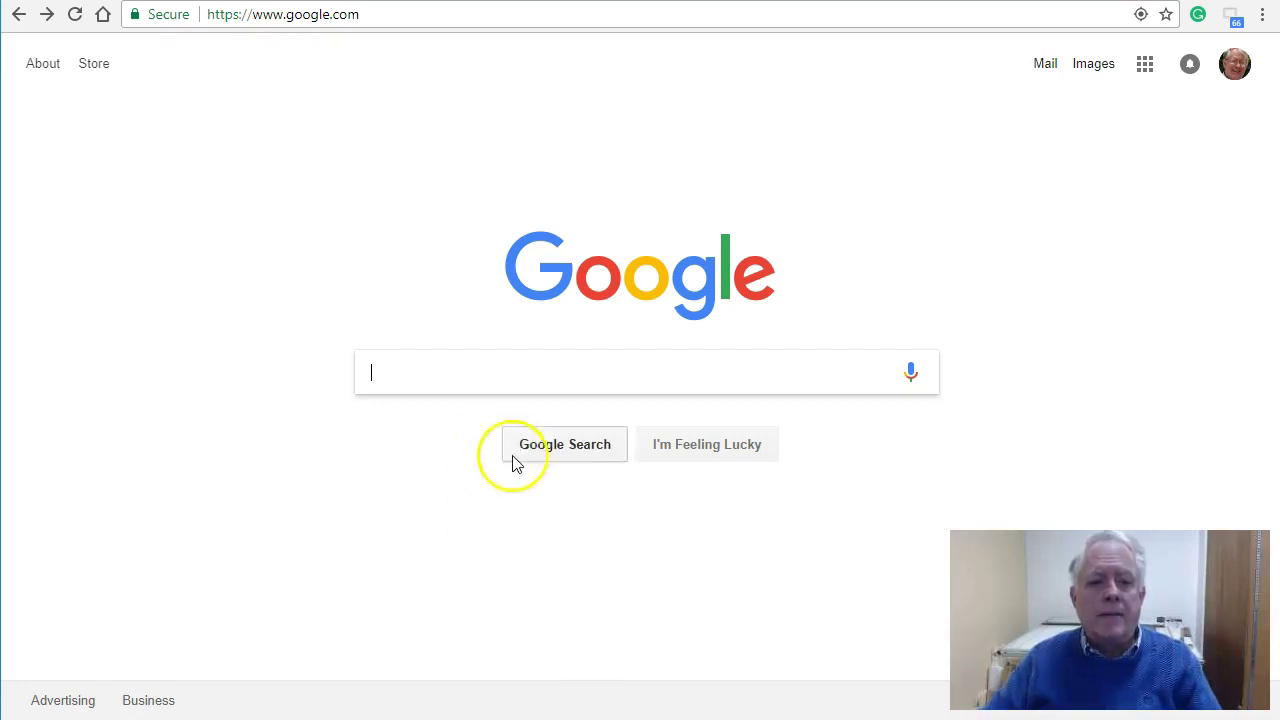
# - Search Google for 'free nc building code' using the autocomplete suggestion
pyautogui.click(535, 375)
pyautogui.write('f')
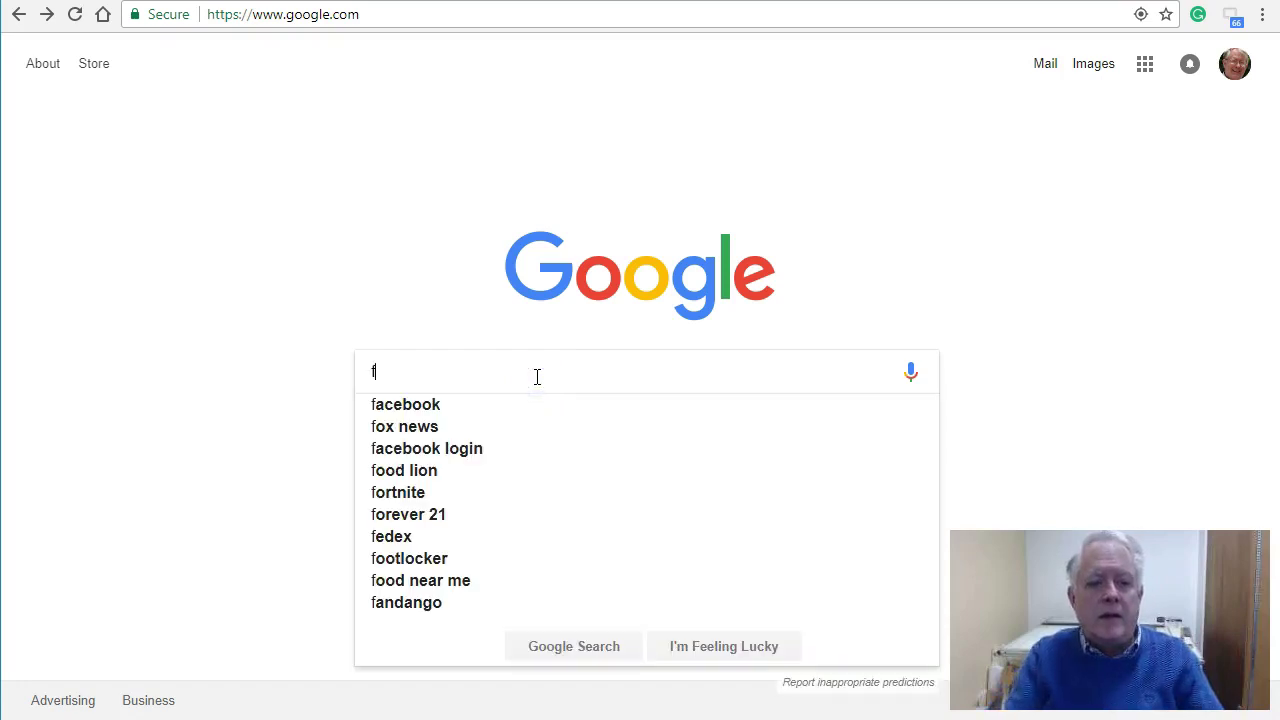
pyautogui.write('ree nc')
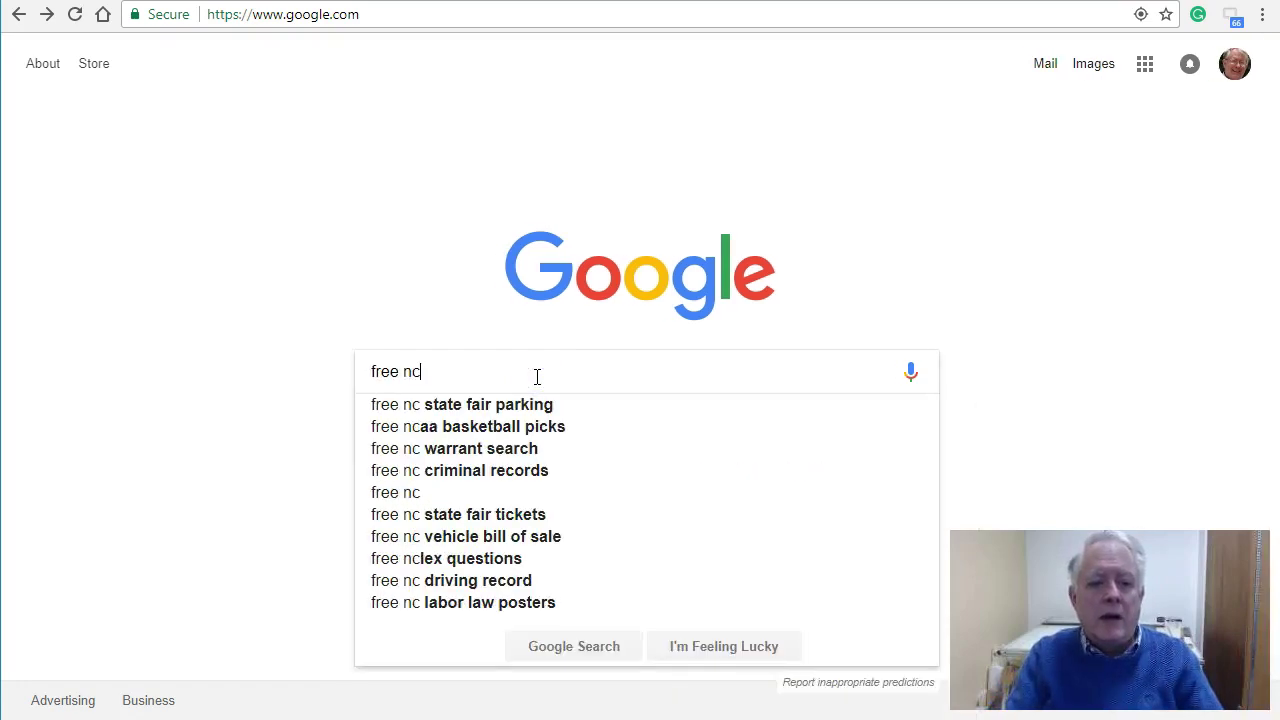
pyautogui.write(' buil')
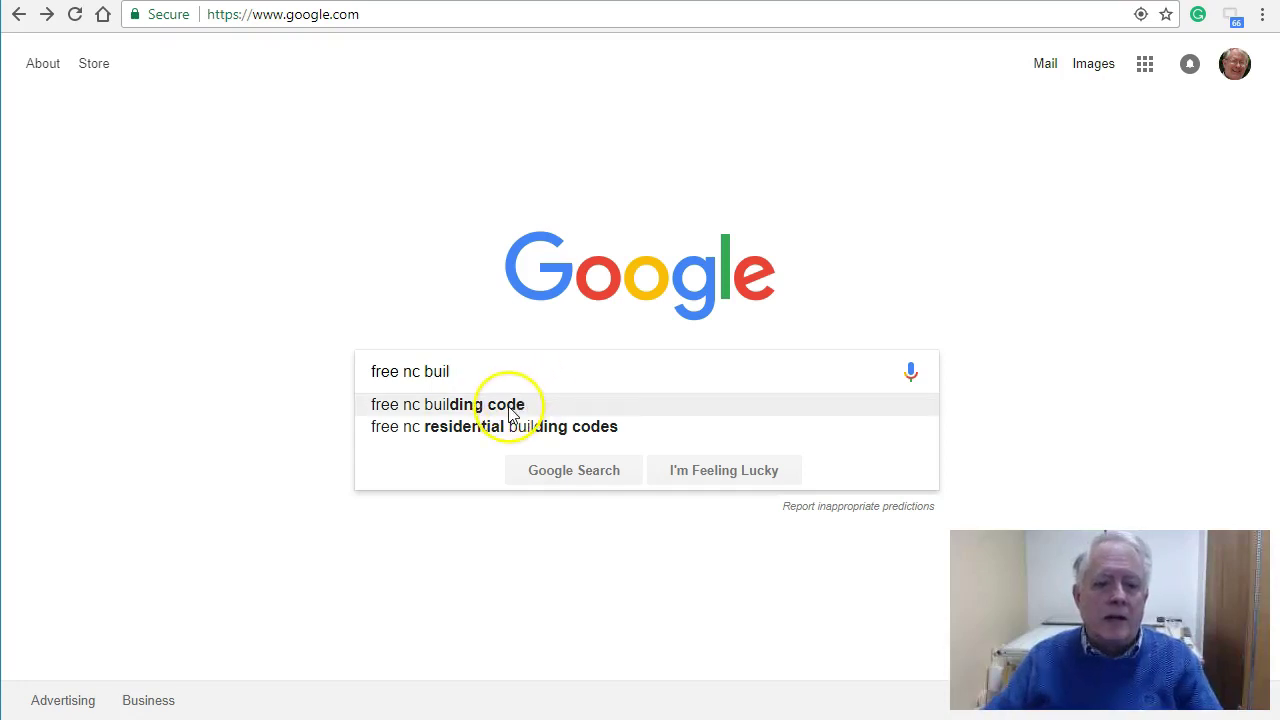
pyautogui.click(508, 405)
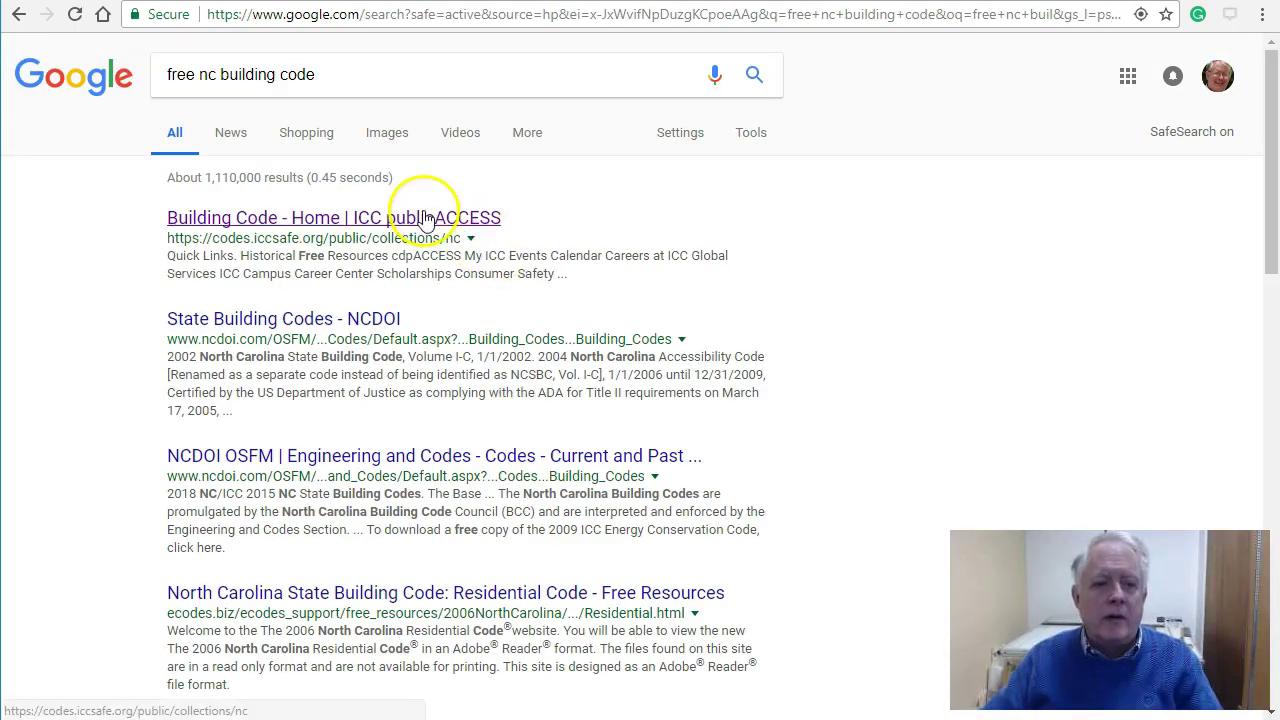
# - Open the 2012 NC Residential Code PDF from ICC publicACCESS's 2012 North Carolina collection
pyautogui.click(425, 220)
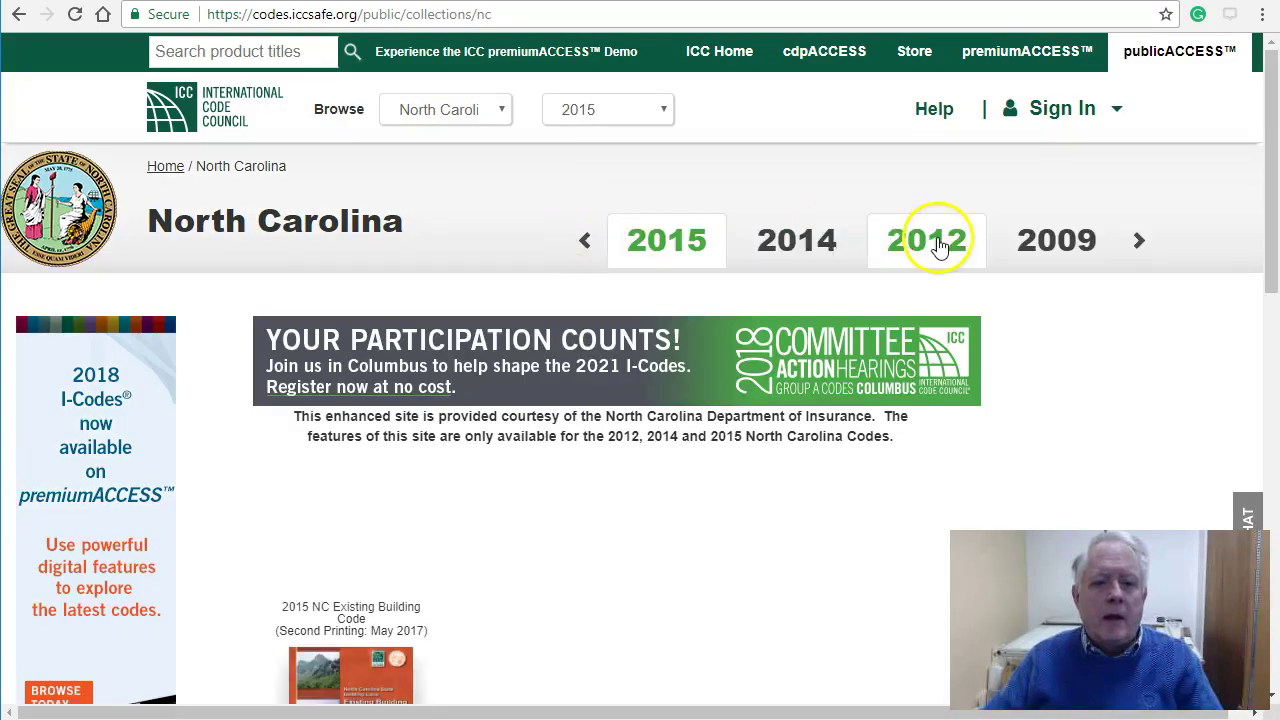
pyautogui.click(940, 246)
pyautogui.scroll(-2, 700, 409)
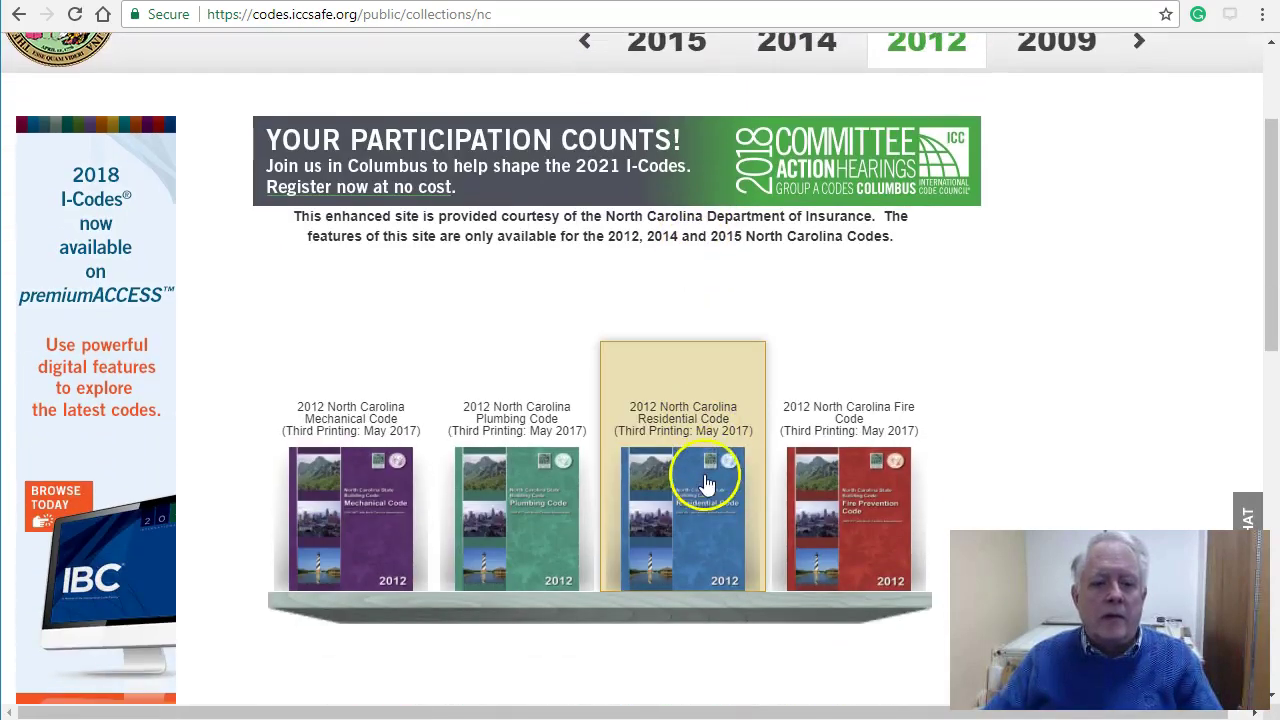
pyautogui.click(697, 485)
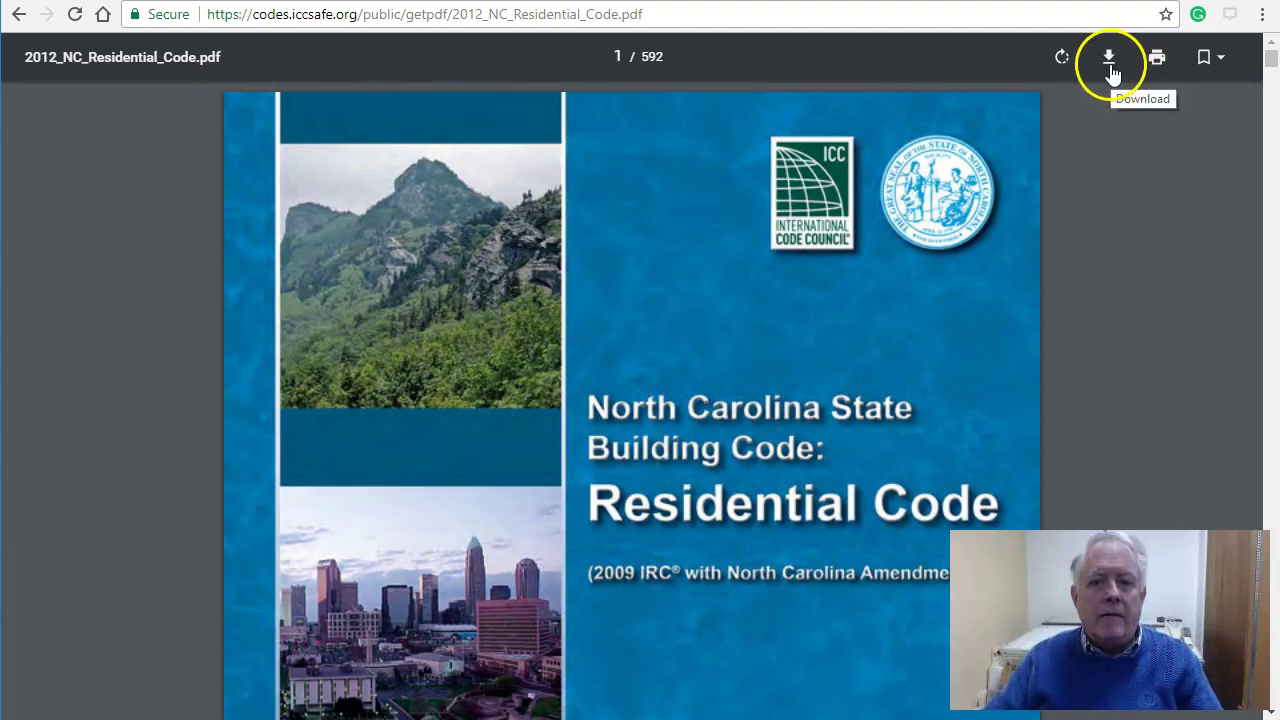
# - Jump via the PDF bookmarks to page 505, Appendices E-1 through E-4
pyautogui.click(1205, 68)
pyautogui.scroll(-3, 1194, 94)
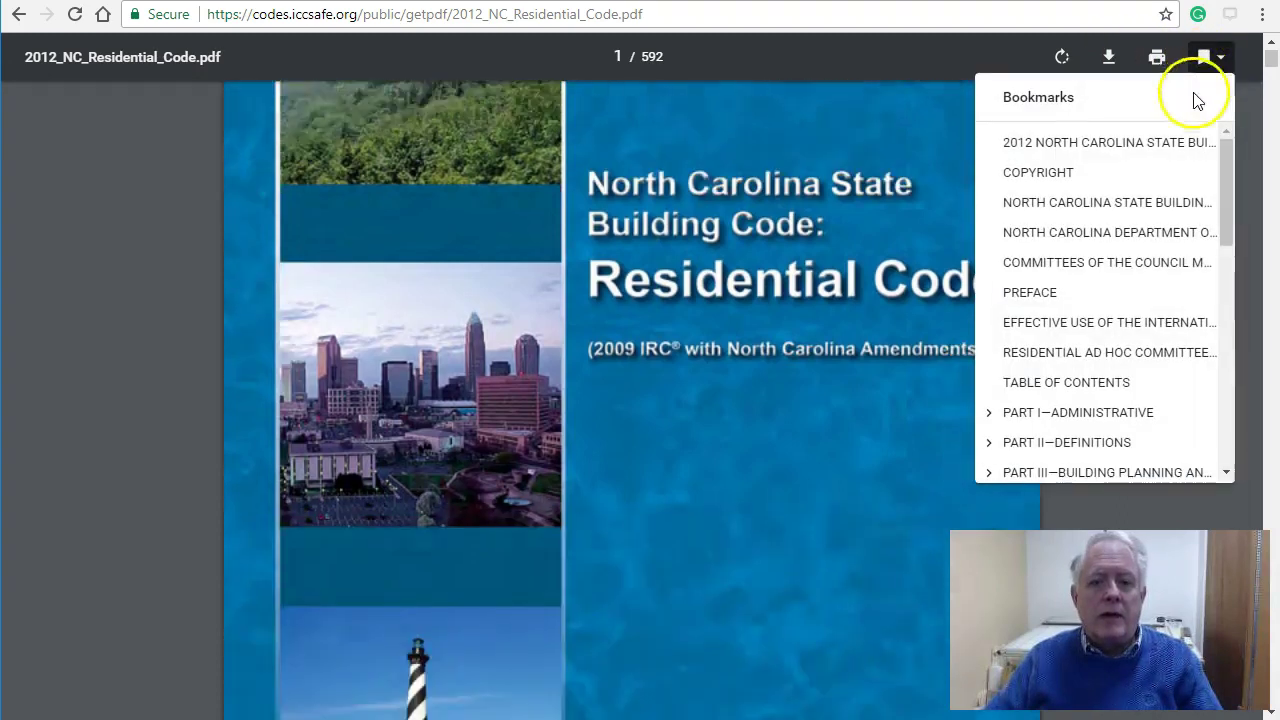
pyautogui.moveTo(1232, 184); pyautogui.dragTo(1220, 337)
pyautogui.click(1050, 300)
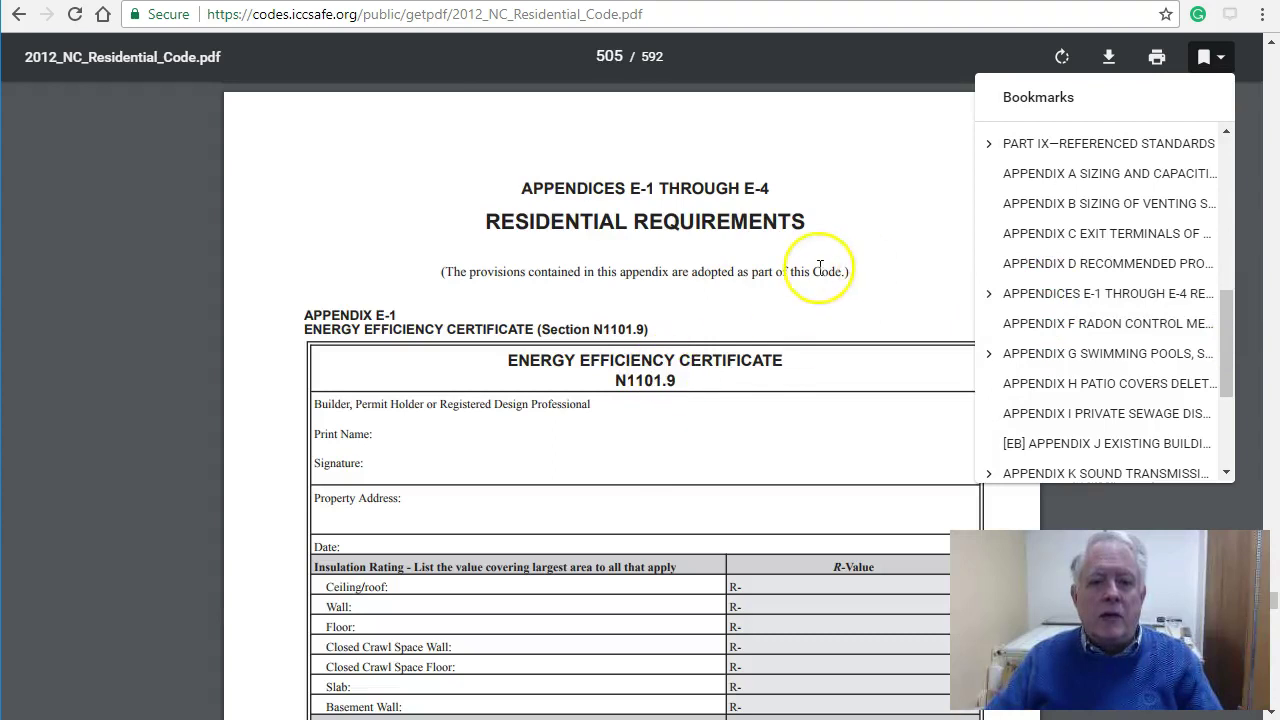
pyautogui.click(632, 90)
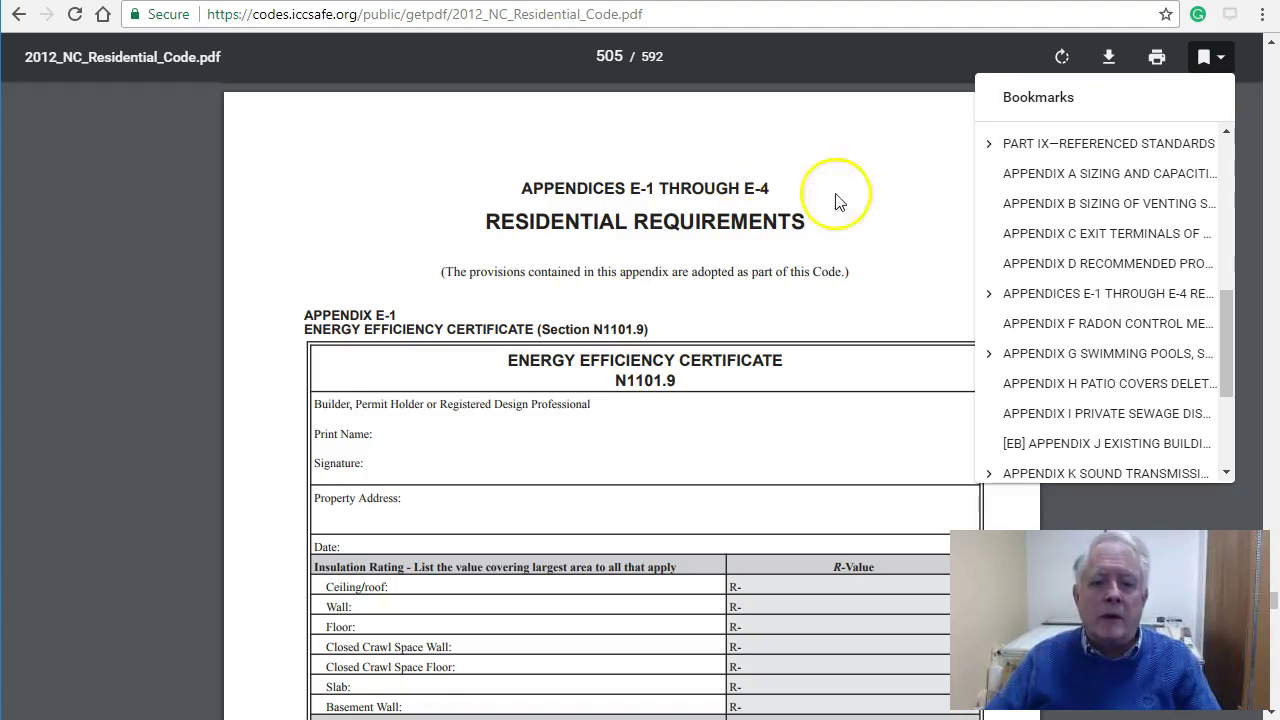
# - Print only page 505 to PDF and start saving it
pyautogui.click(797, 170)
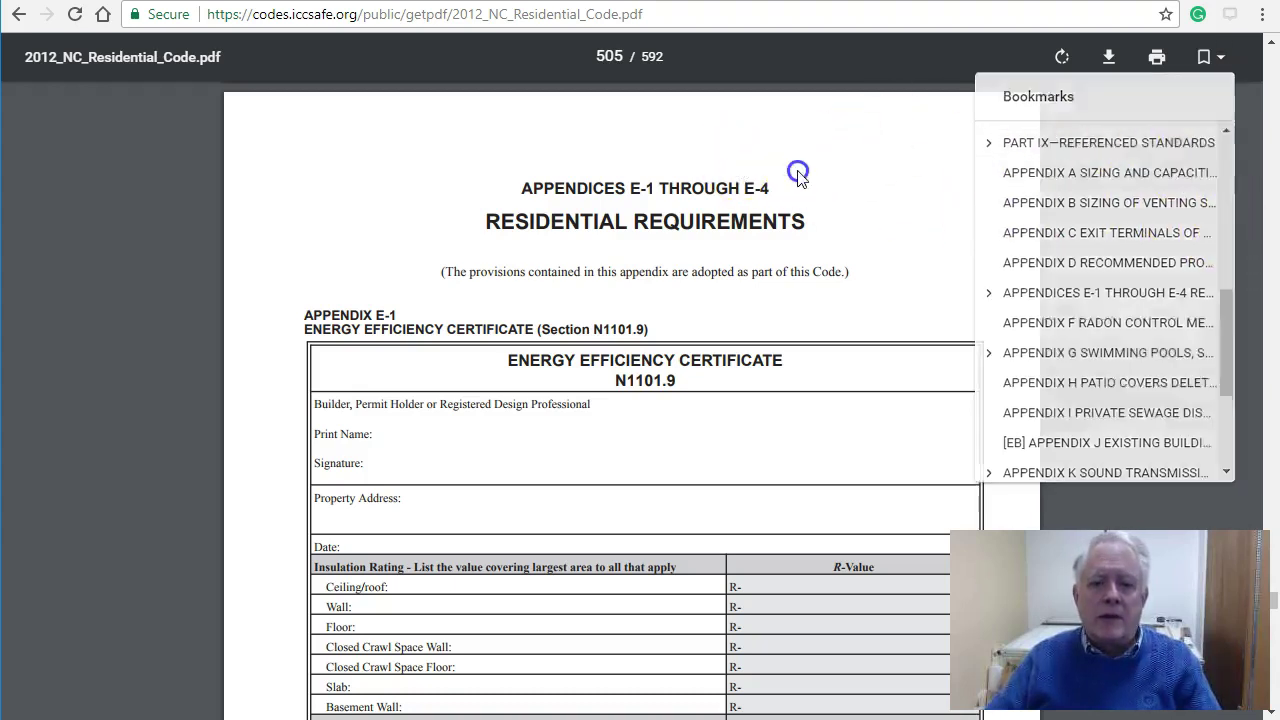
pyautogui.click(1158, 57)
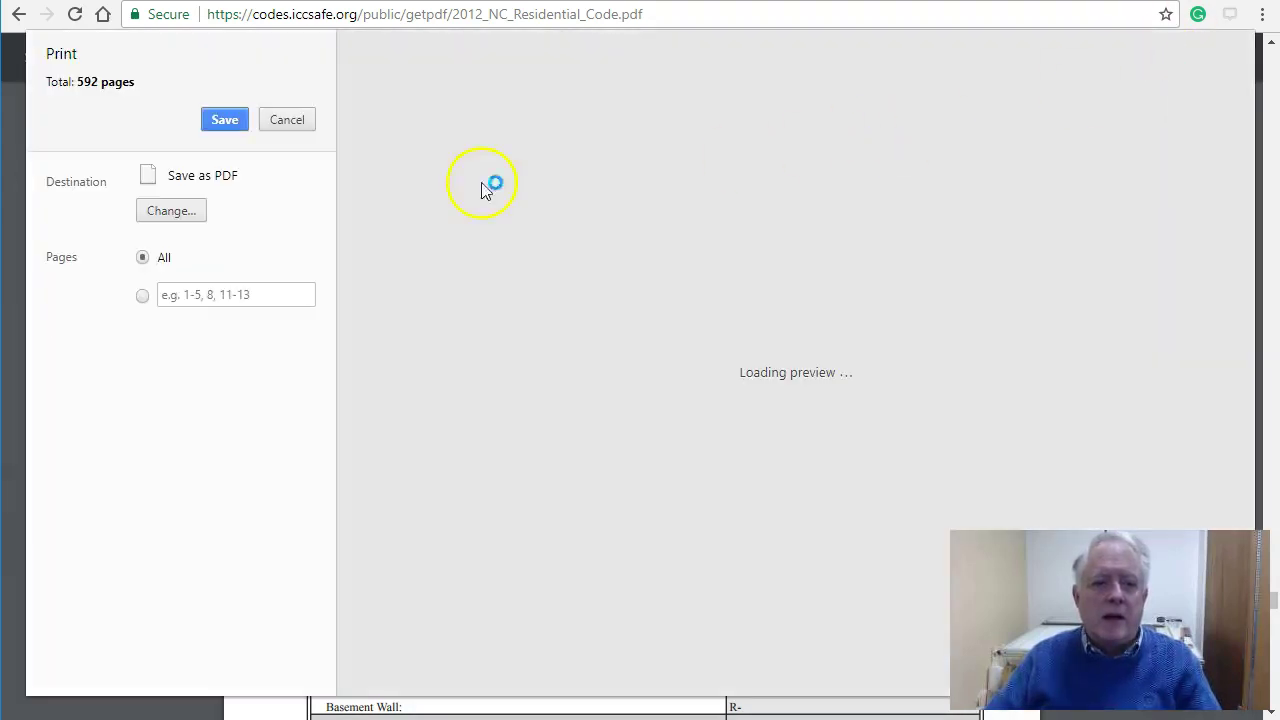
pyautogui.click(254, 293)
pyautogui.write('505')
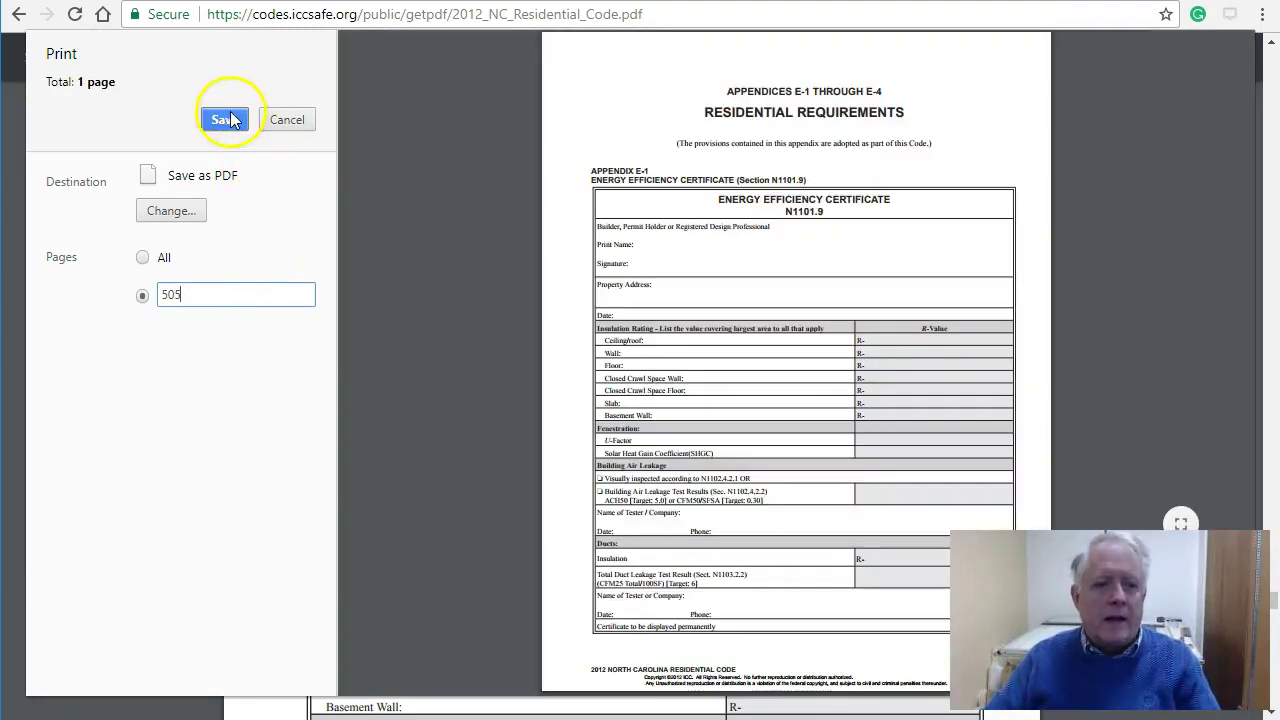
pyautogui.click(224, 120)
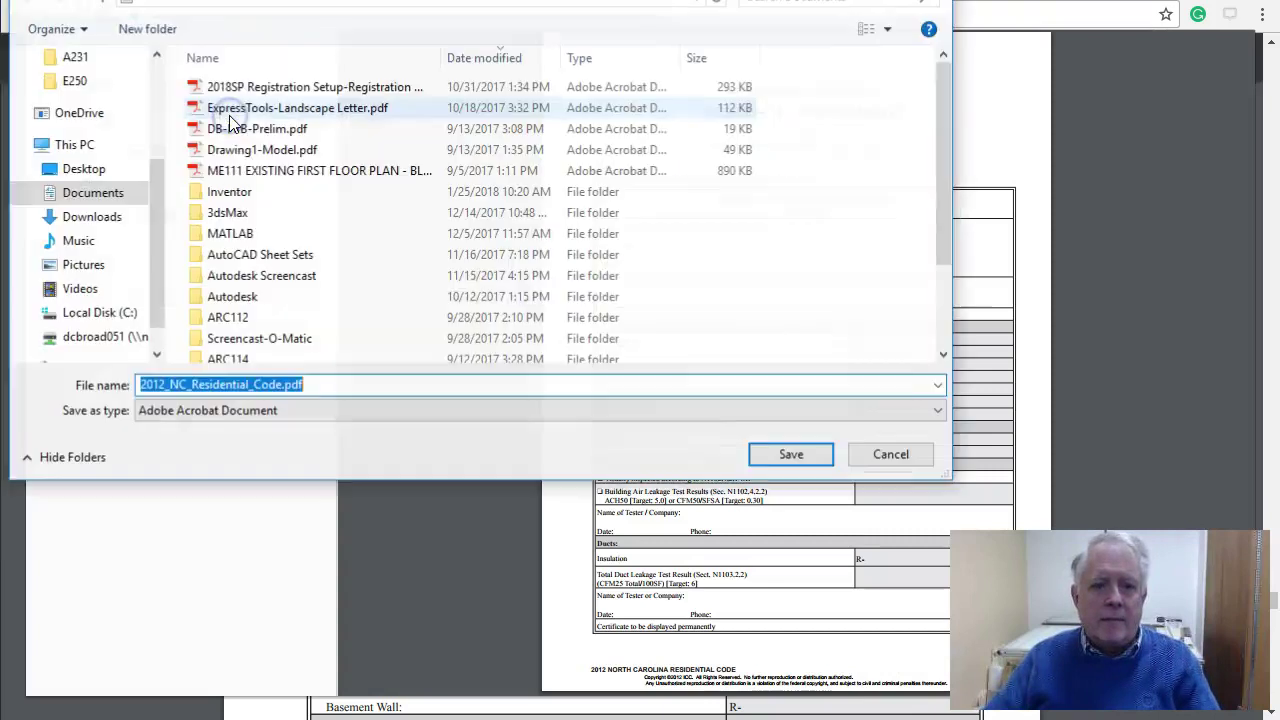
# - Save the page as 2012_NC_Residential_Code-APPE1.pdf in Documents
pyautogui.click(283, 386)
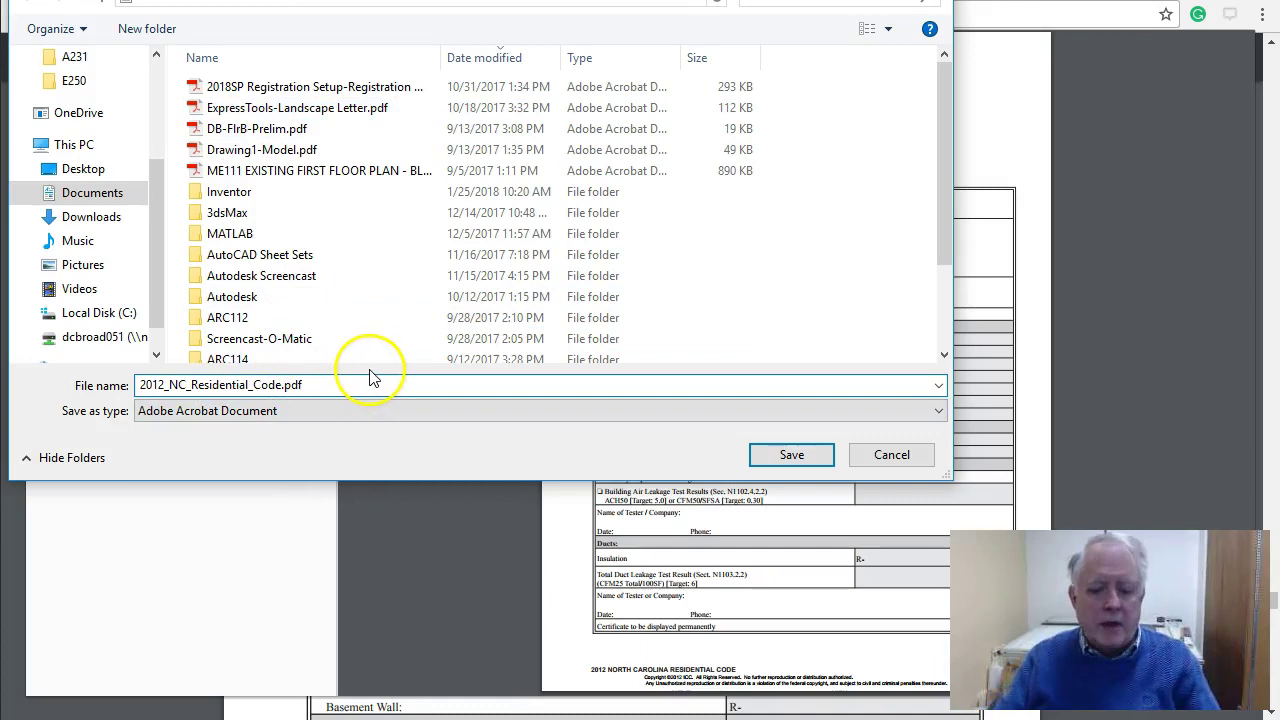
pyautogui.write('-APPE1')
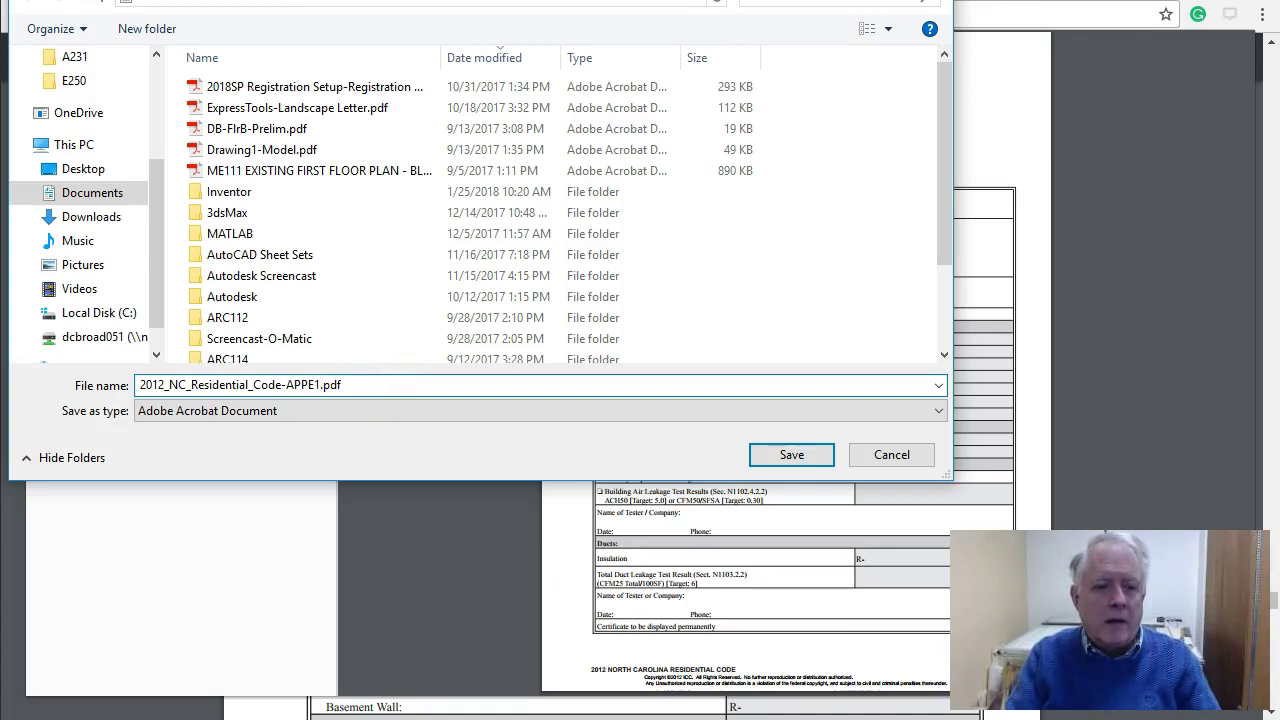
pyautogui.press('Return')
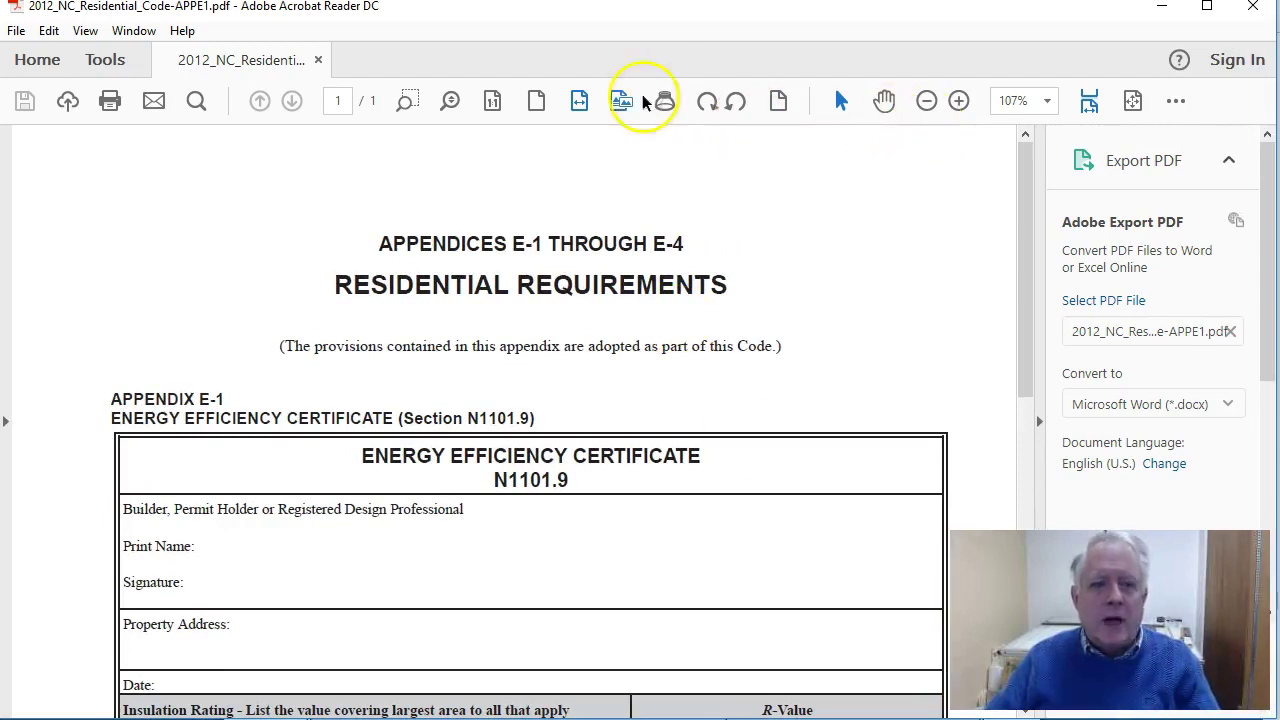
# - Open the Comment tools from the Tools view
pyautogui.click(116, 64)
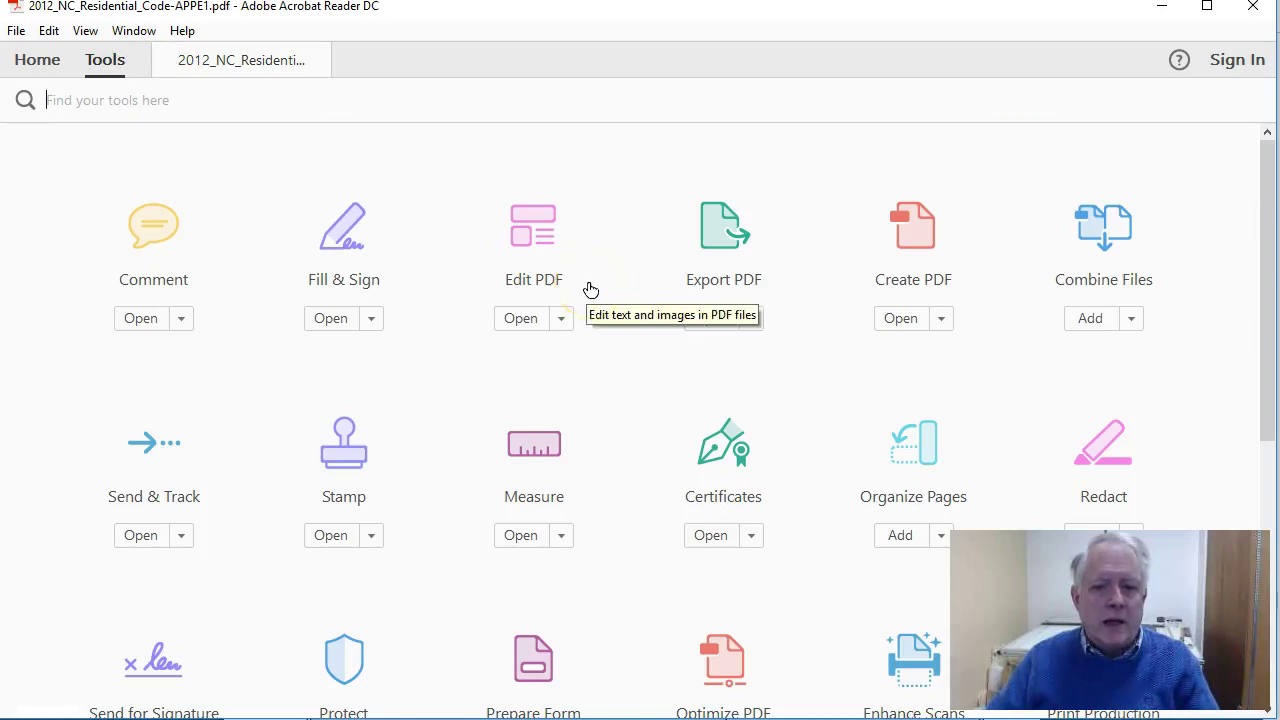
pyautogui.scroll(-1, 590, 289)
pyautogui.scroll(-1, 605, 288)
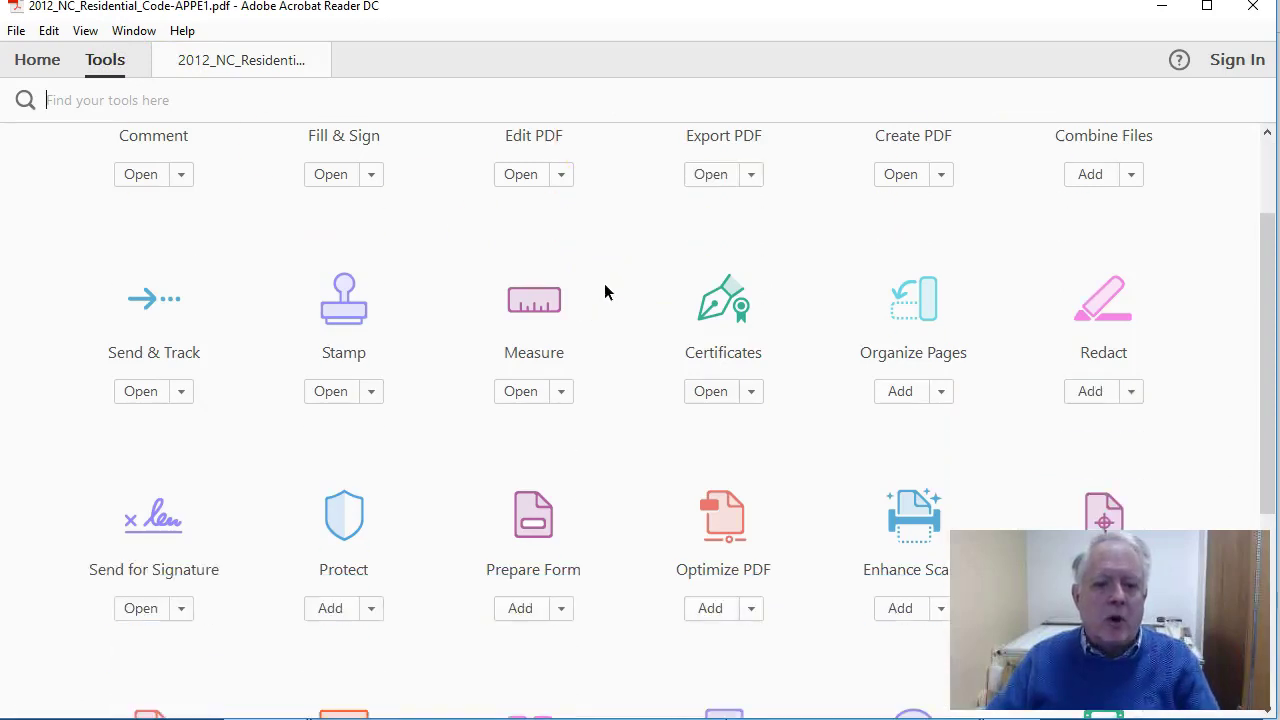
pyautogui.scroll(2, 605, 288)
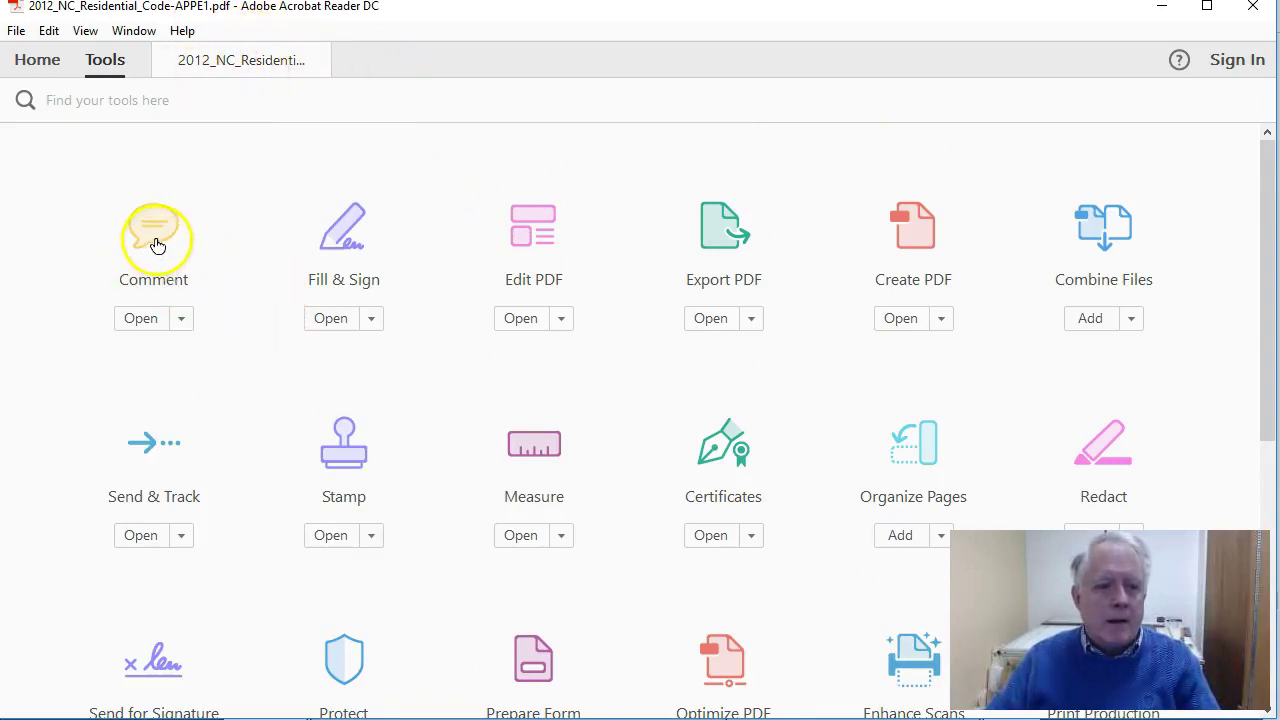
pyautogui.click(163, 287)
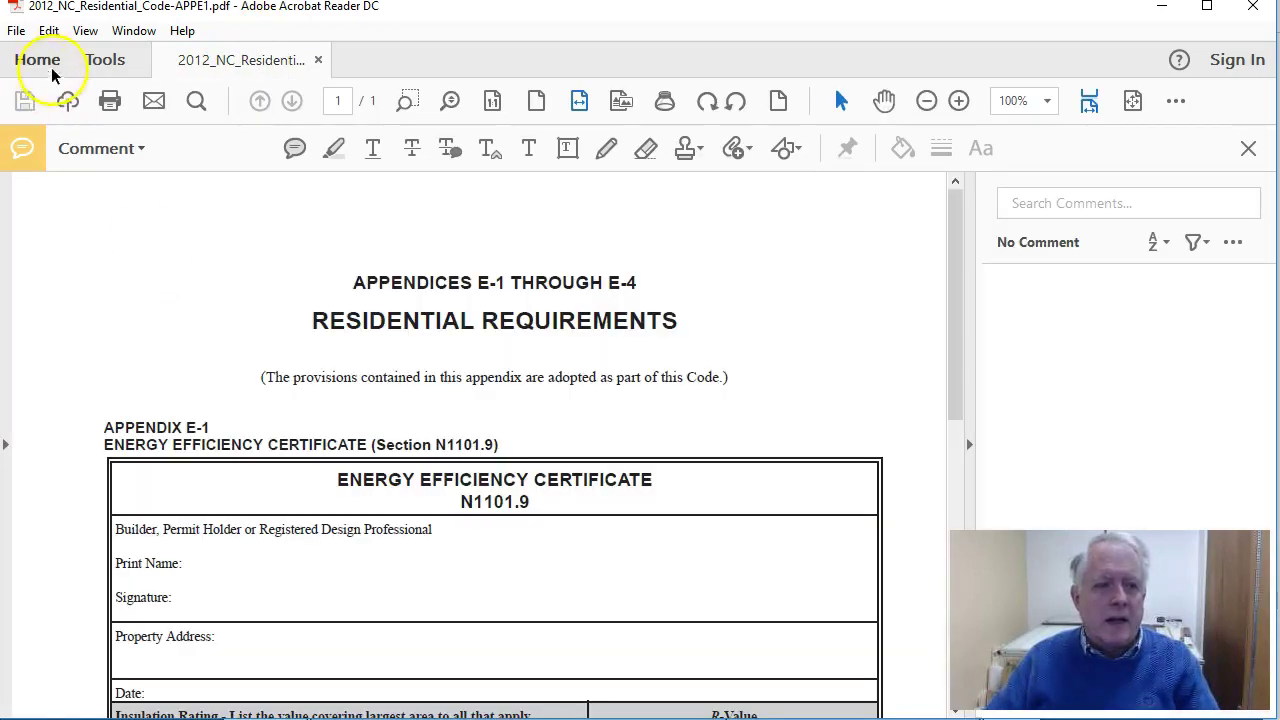
# - Search the tools for 'text' and pick the Text Box tool
pyautogui.click(103, 59)
pyautogui.scroll(-5, 358, 276)
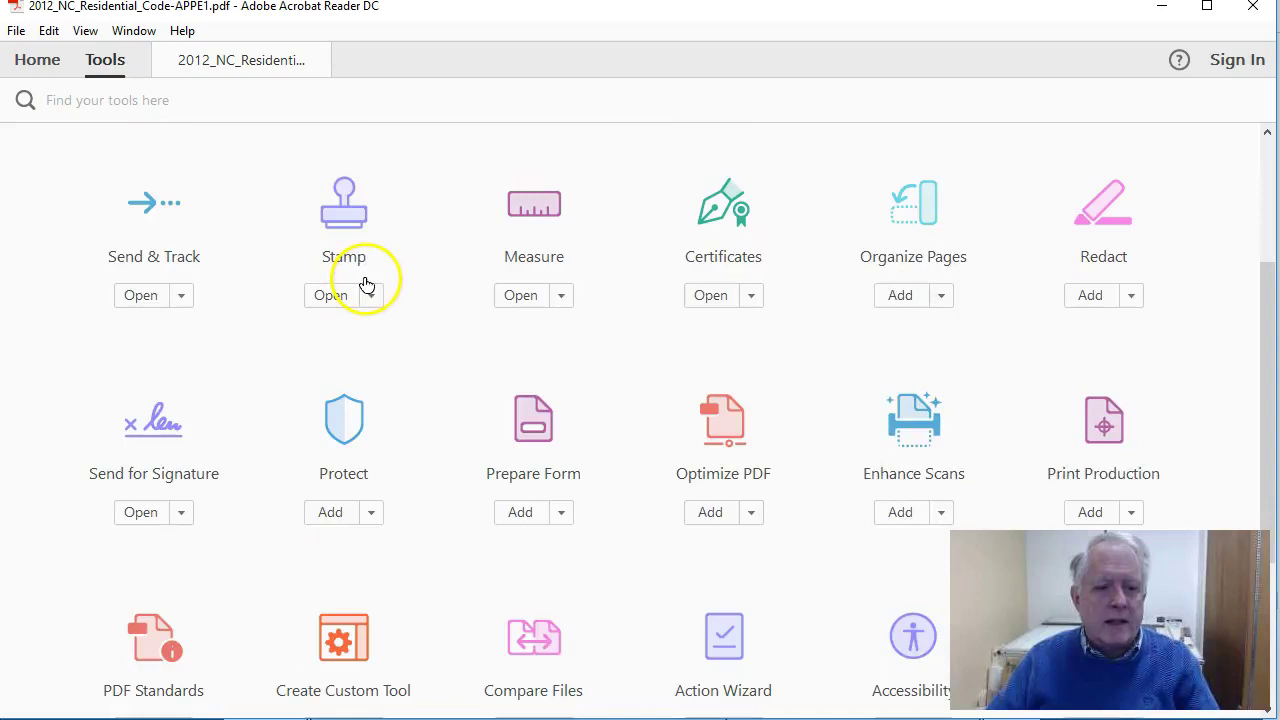
pyautogui.scroll(3, 398, 290)
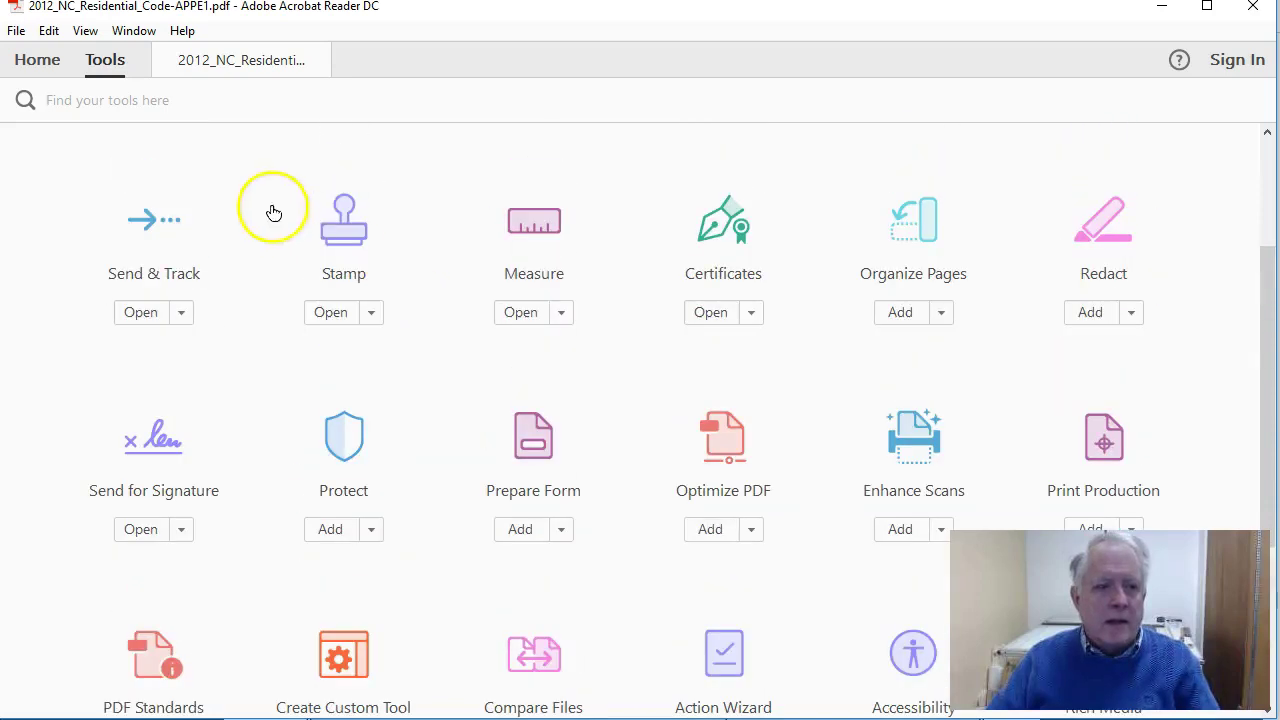
pyautogui.write('te')
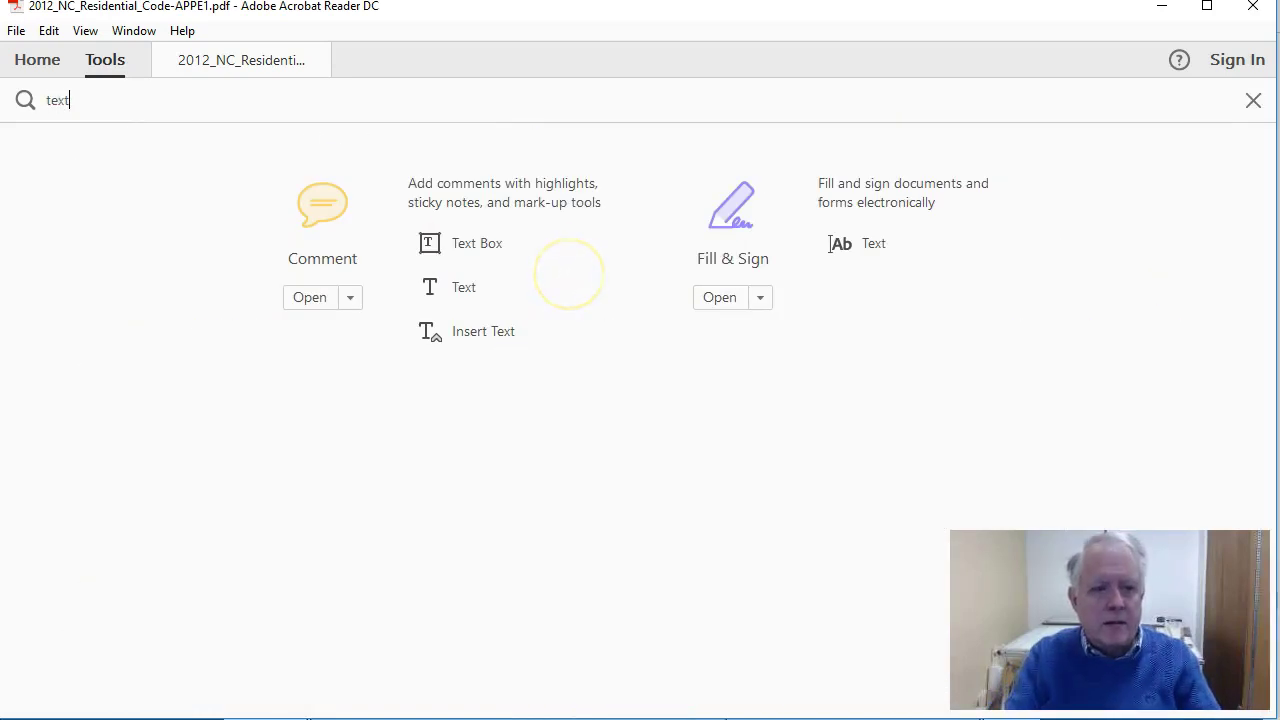
pyautogui.write('xt')
pyautogui.click(427, 246)
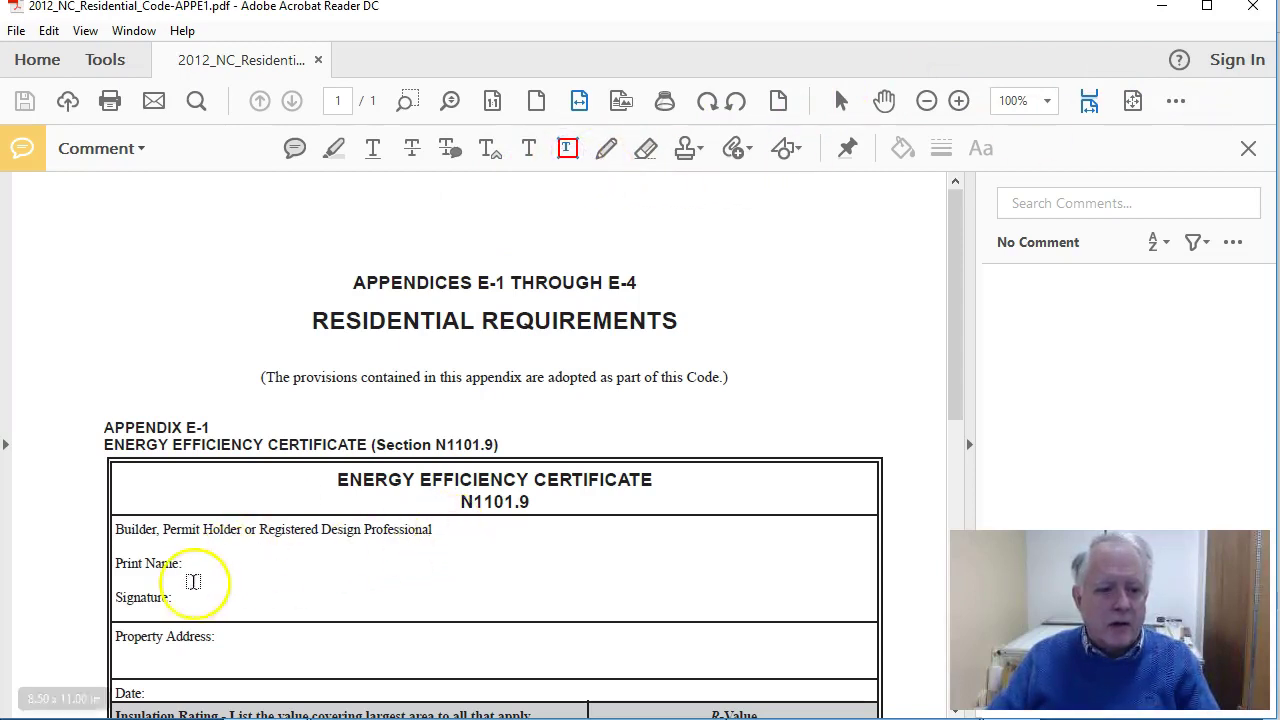
# - Draw a text box beside Print Name and set its font colour to black
pyautogui.moveTo(196, 555); pyautogui.dragTo(446, 583)
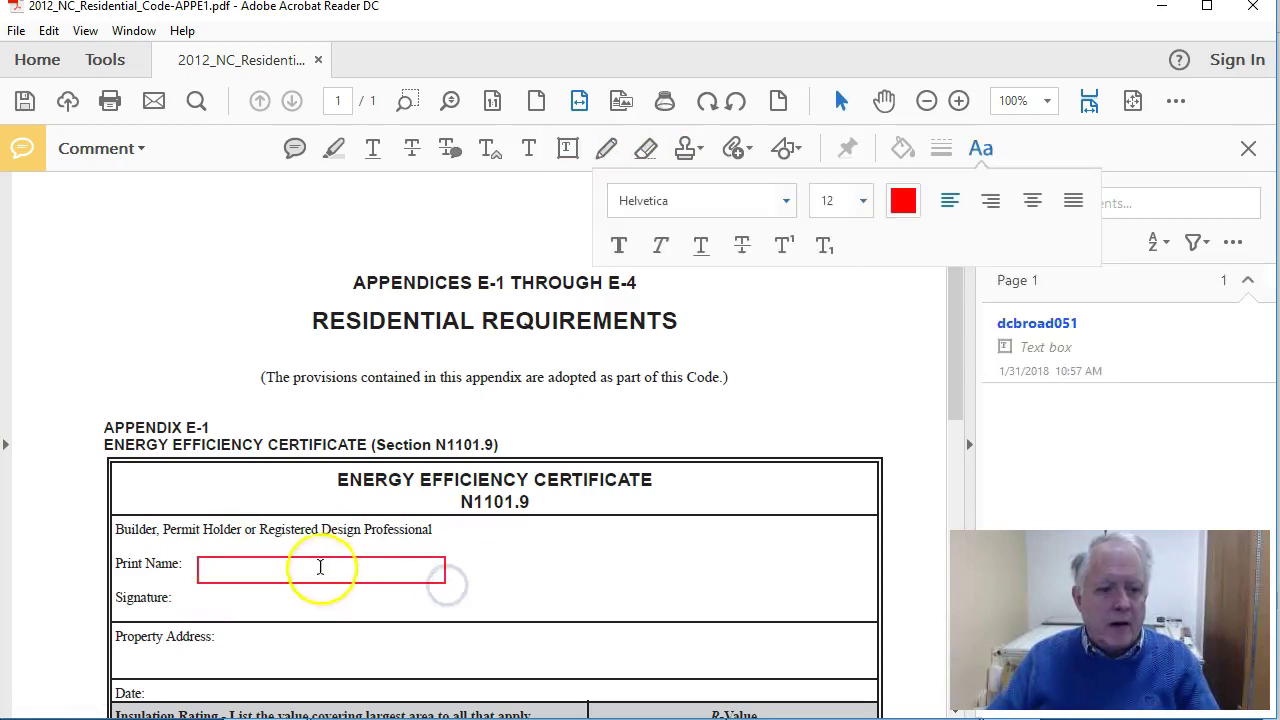
pyautogui.click(903, 200)
pyautogui.click(727, 336)
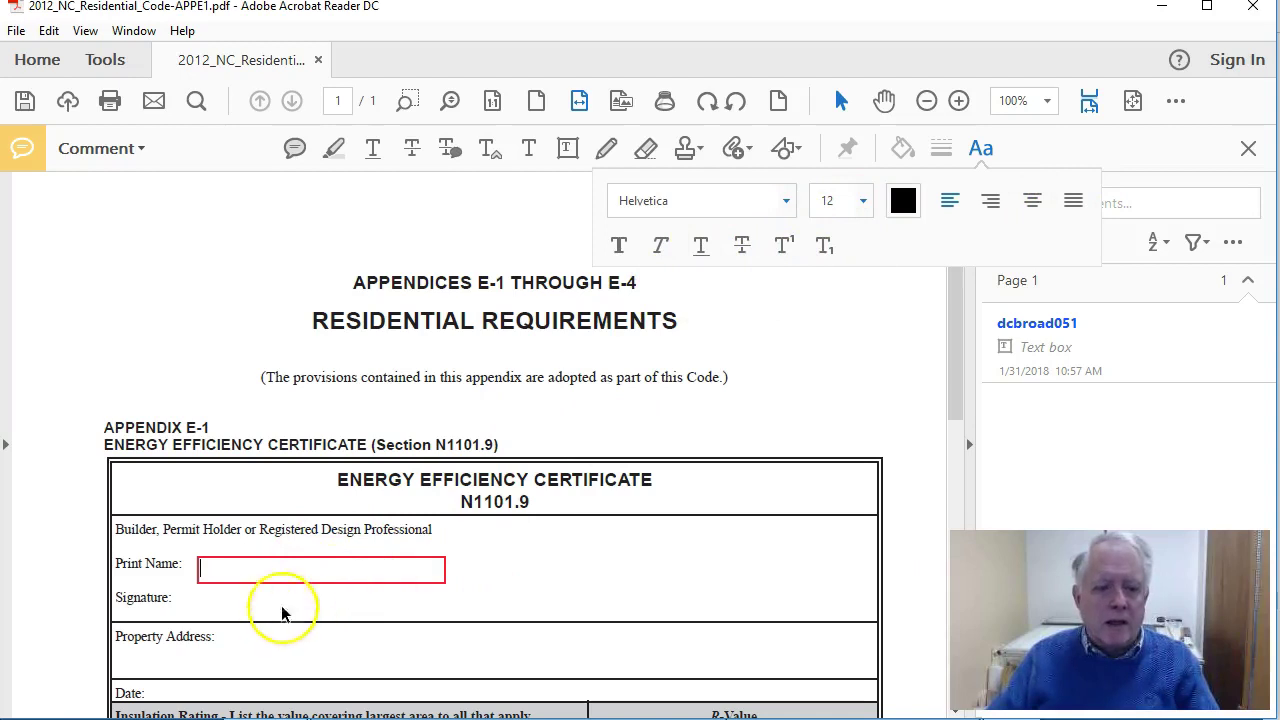
pyautogui.rightClick(311, 571)
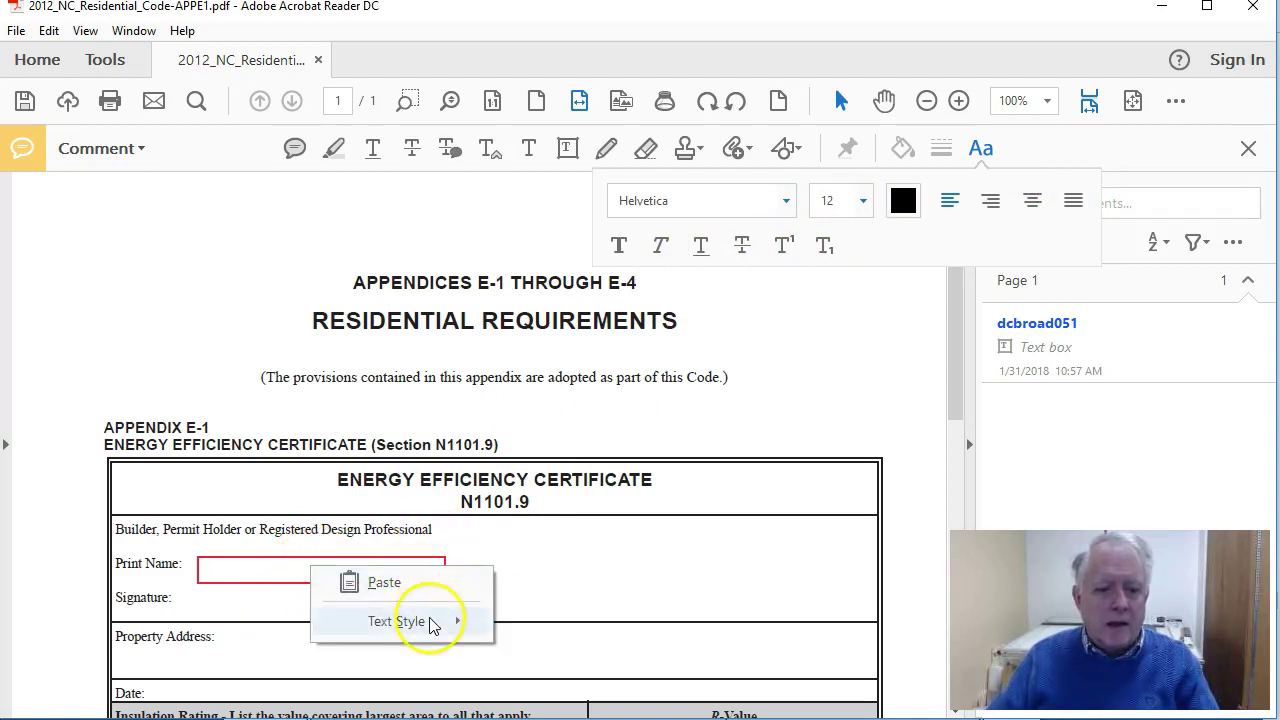
pyautogui.moveTo(425, 622)
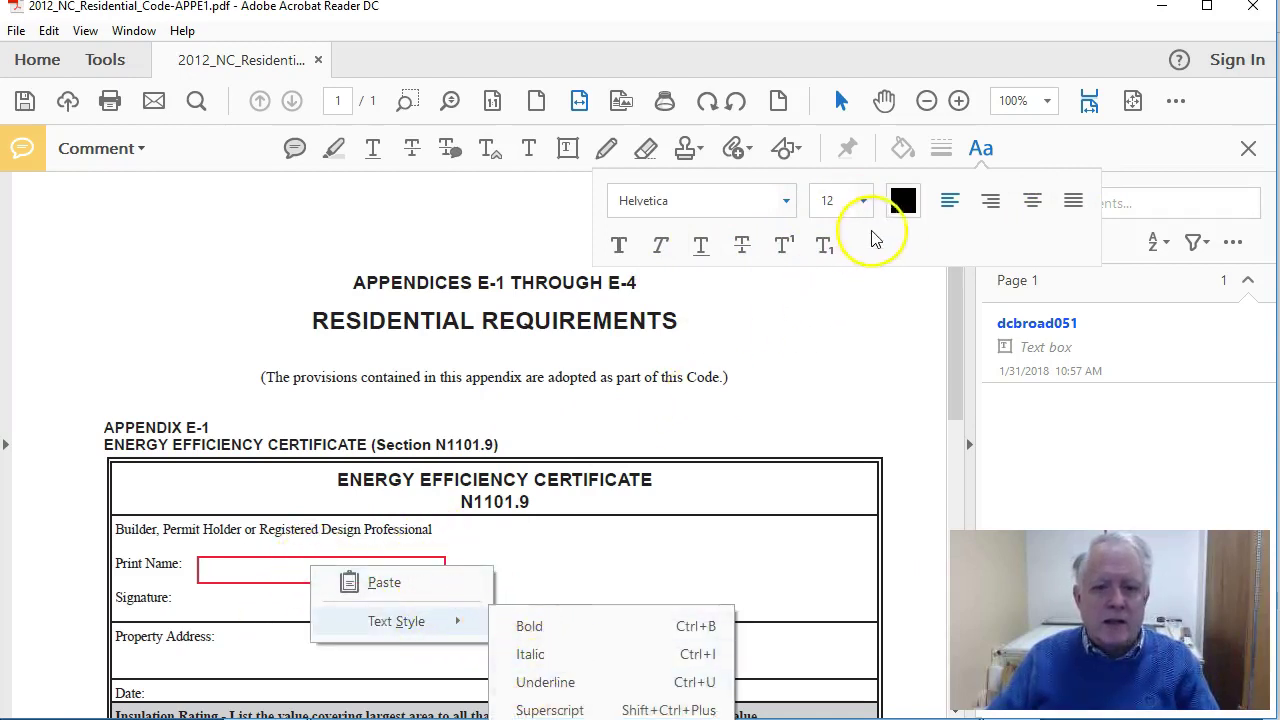
pyautogui.click(903, 240)
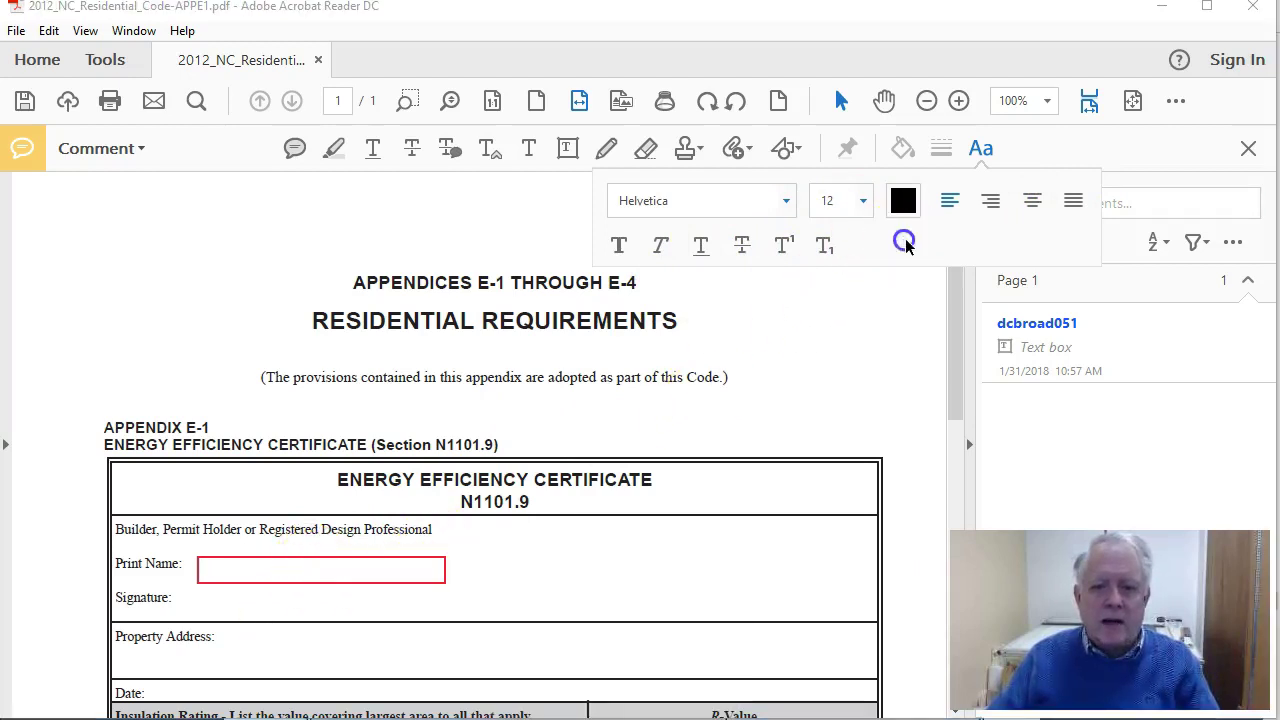
# - Enter the builder's name in the Print Name box and commit it
pyautogui.click(334, 575)
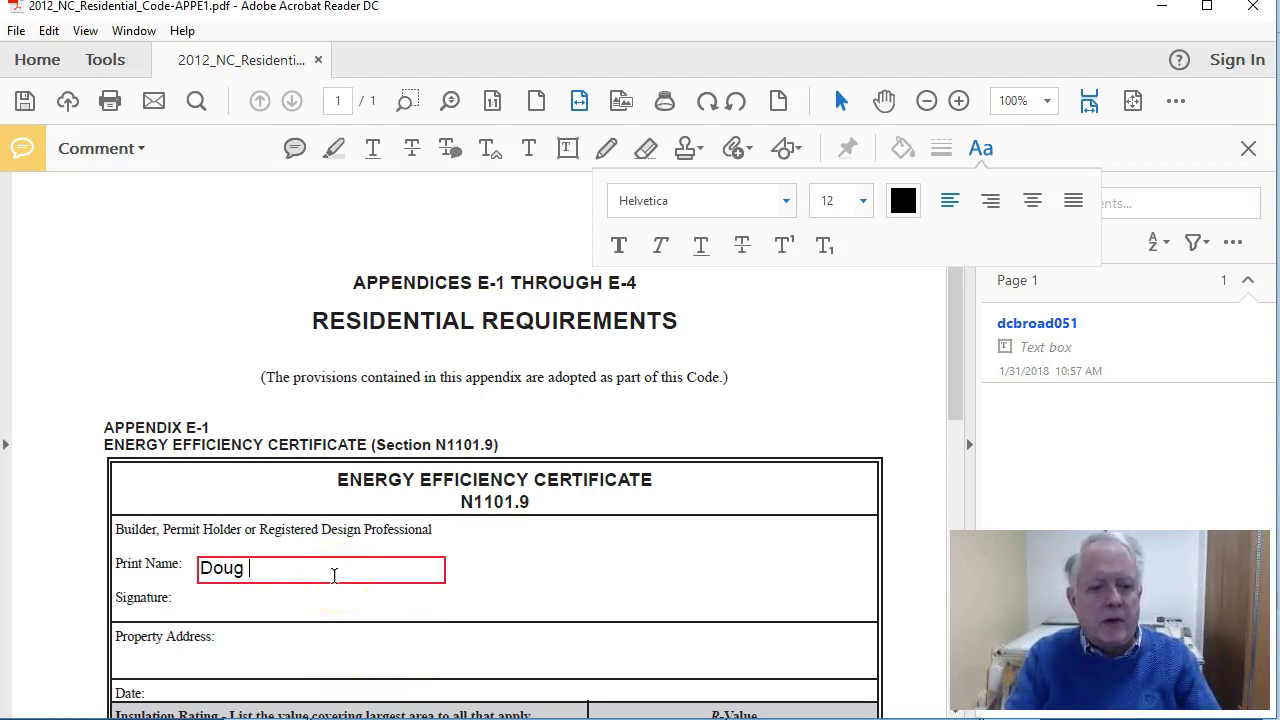
pyautogui.click(296, 652)
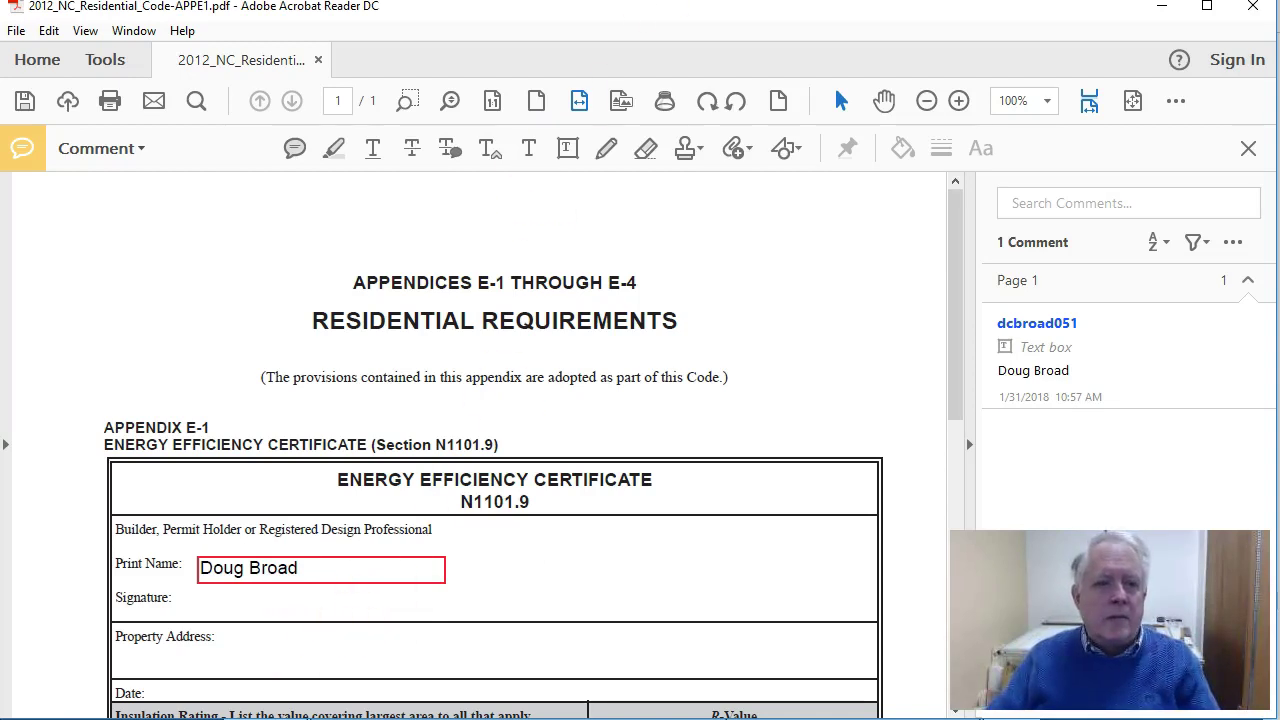
pyautogui.hotkey('alt', 'Tab')
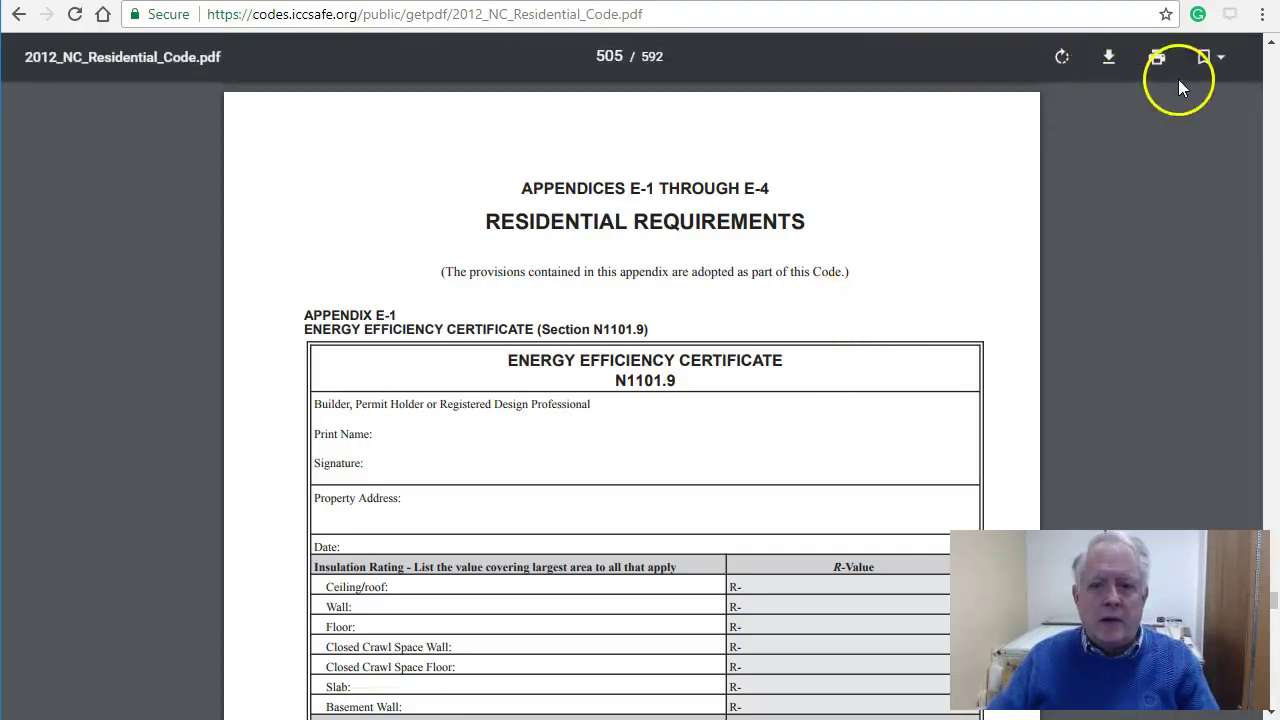
# - Jump to Part IV Energy Conservation from the bookmark list
pyautogui.click(1208, 57)
pyautogui.scroll(-5, 1130, 268)
pyautogui.scroll(3, 1127, 268)
pyautogui.scroll(1, 1120, 260)
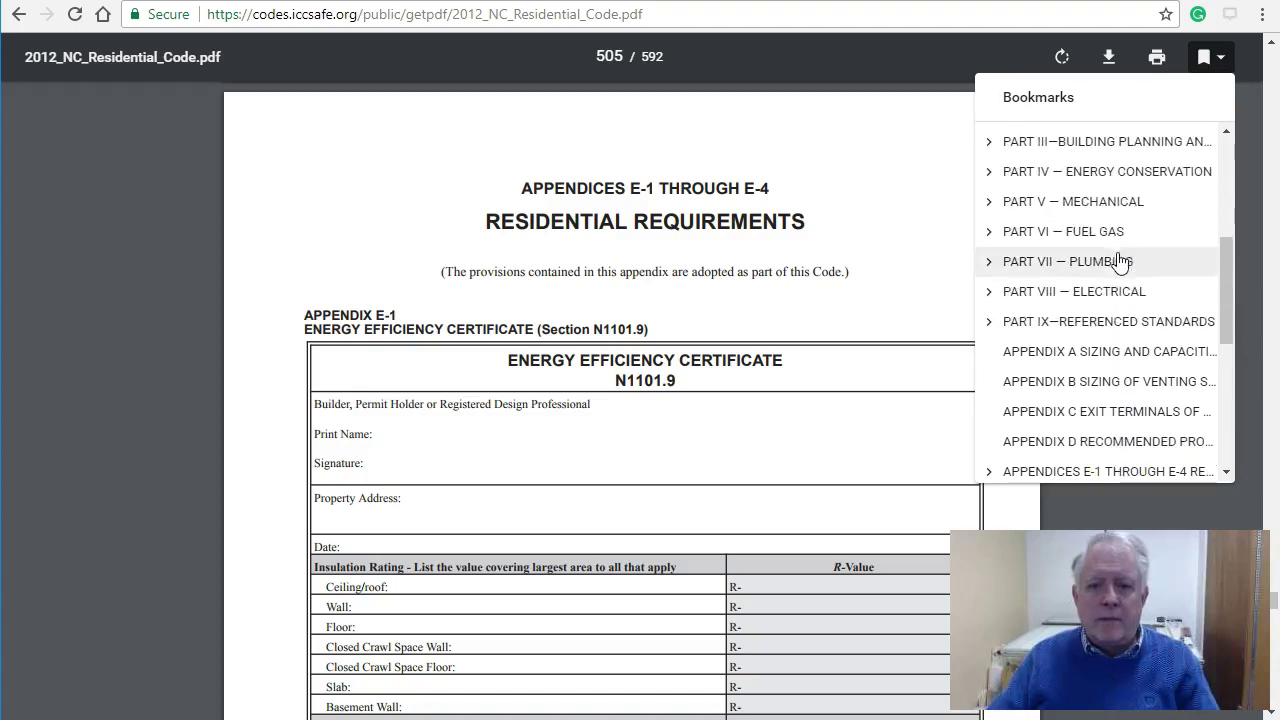
pyautogui.click(1104, 180)
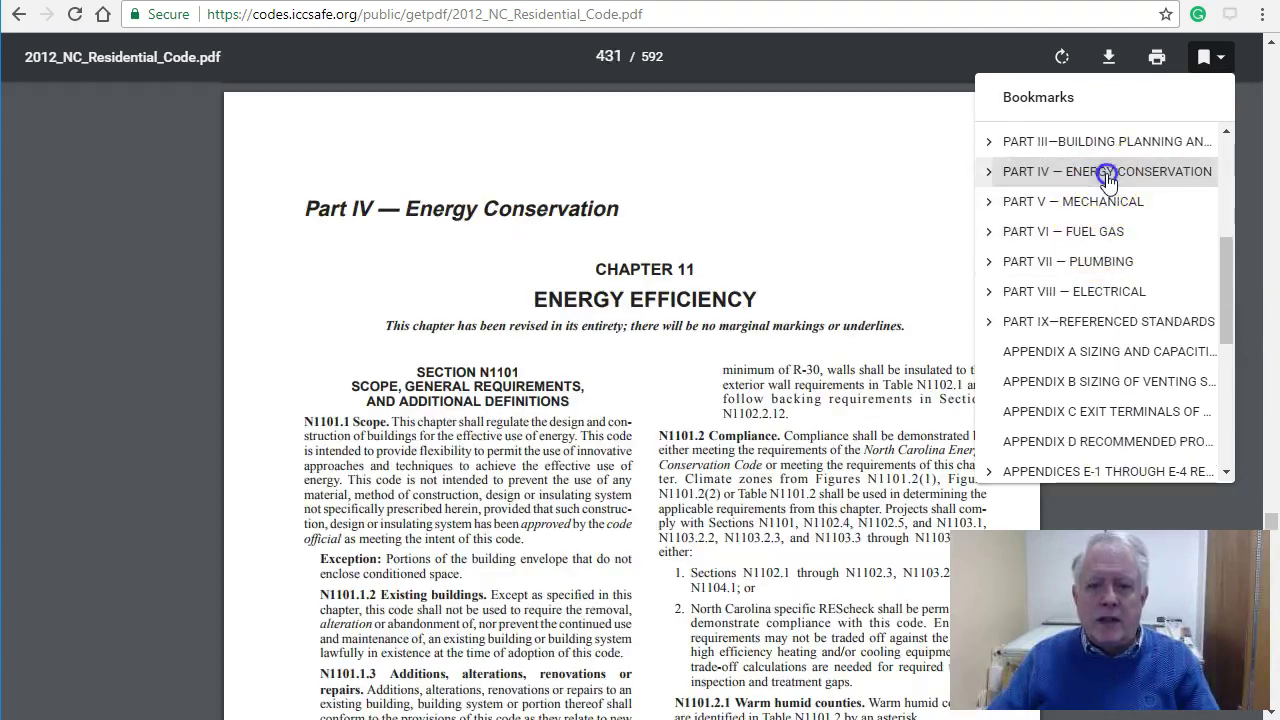
pyautogui.click(792, 272)
# - Find Nash County's 4A entry in Table N1101.2 and highlight it
pyautogui.scroll(-15, 792, 272)
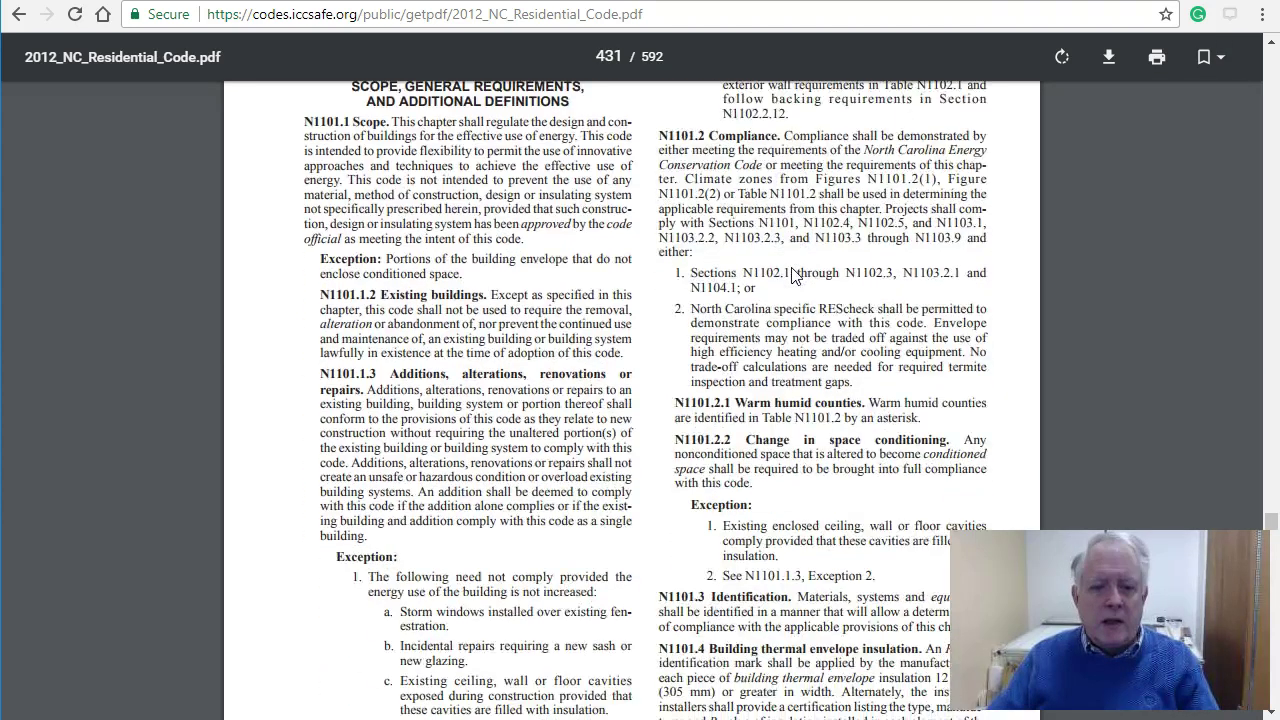
pyautogui.scroll(-10, 792, 272)
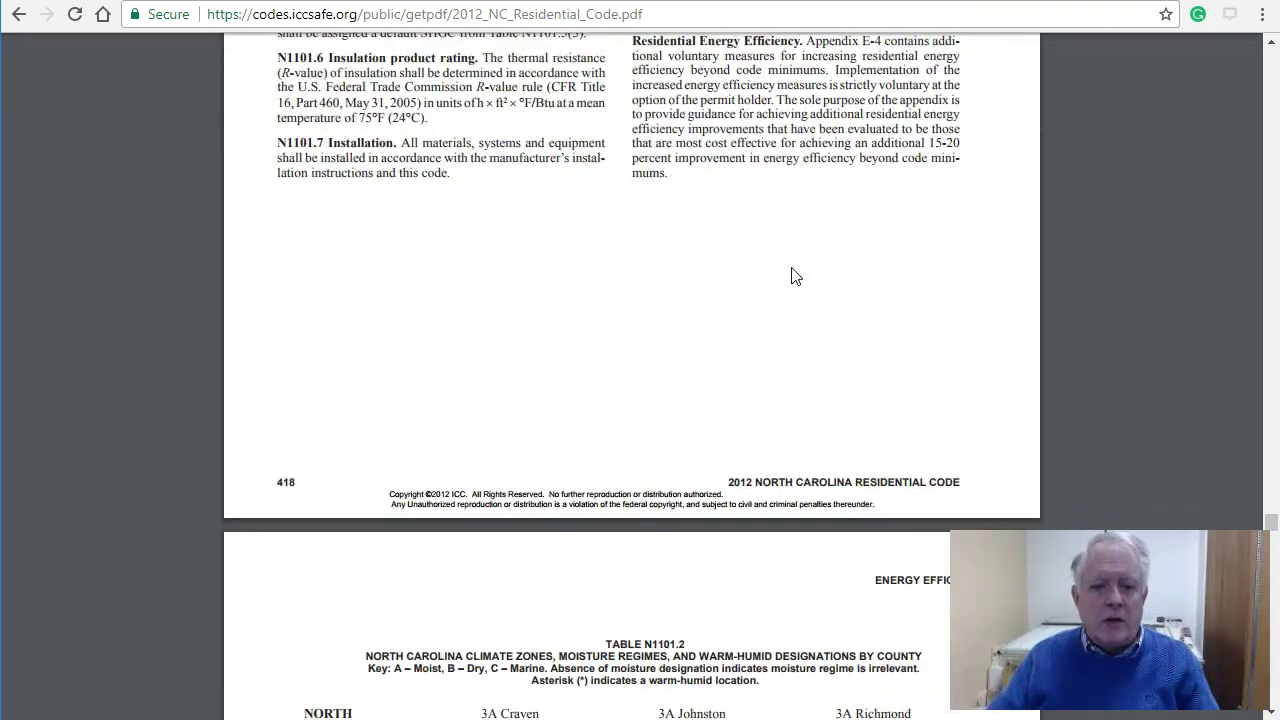
pyautogui.scroll(-3, 563, 391)
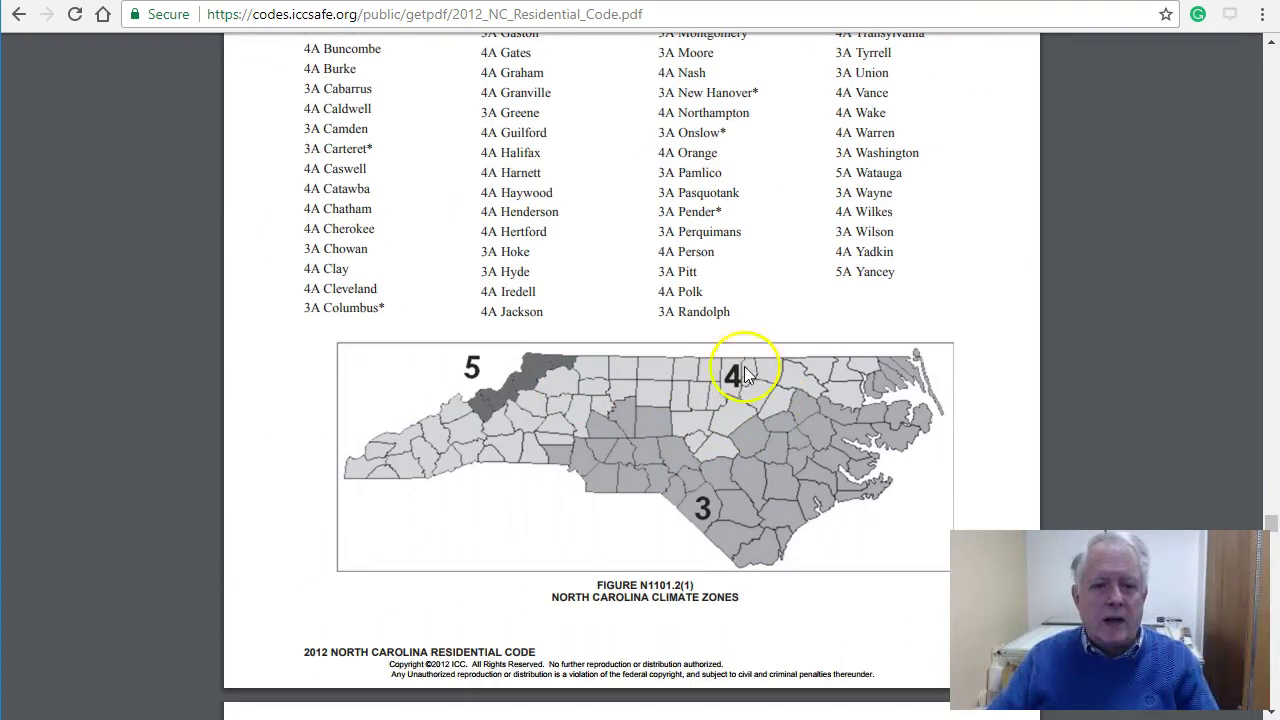
pyautogui.scroll(2, 565, 357)
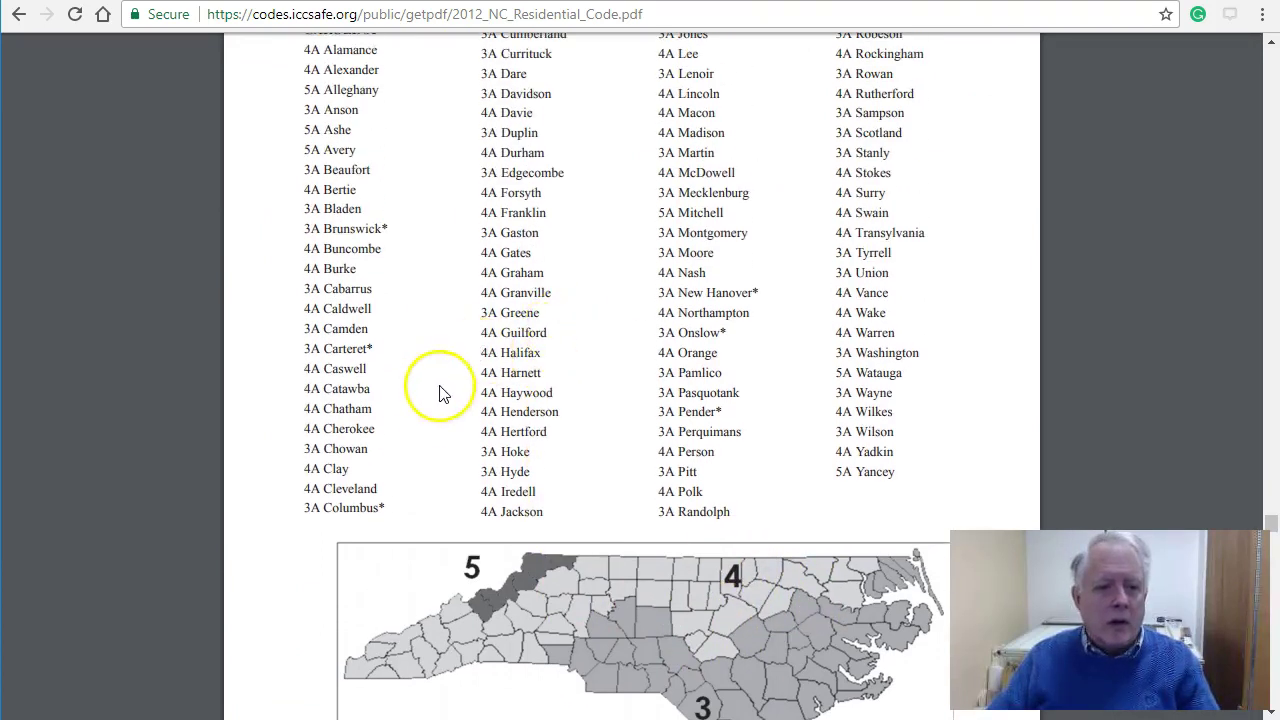
pyautogui.scroll(1, 492, 398)
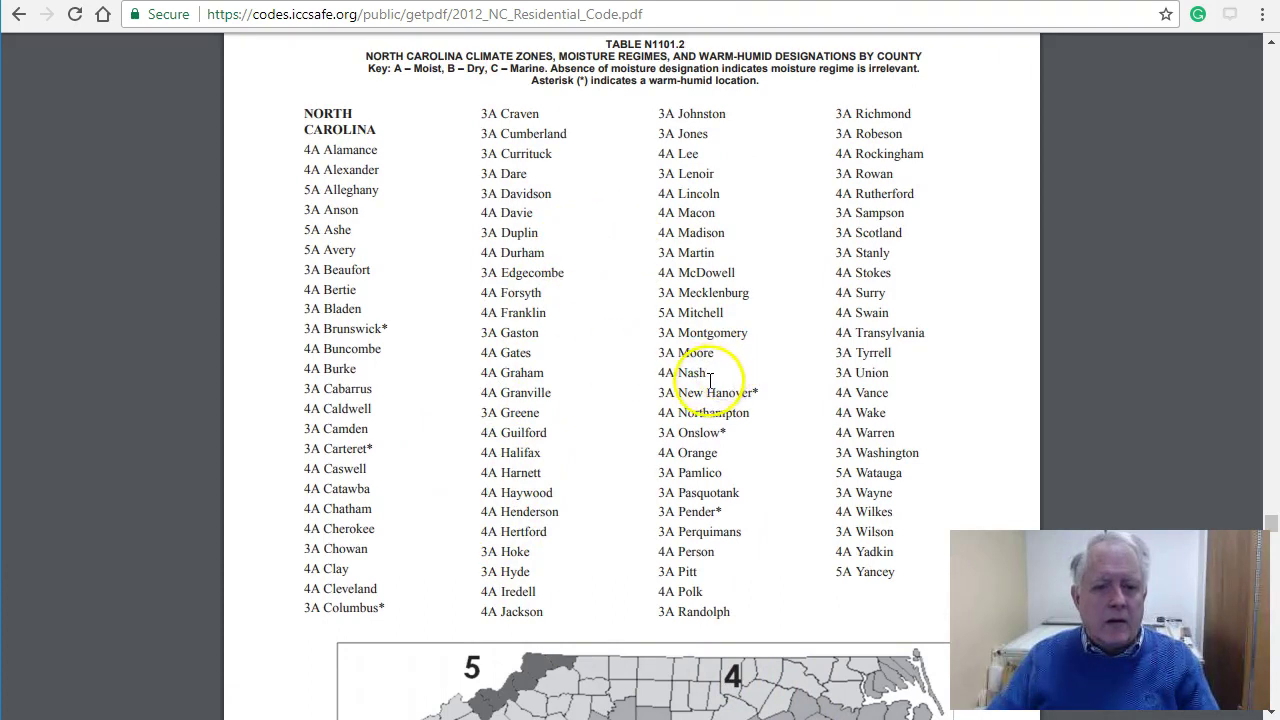
pyautogui.moveTo(660, 374); pyautogui.dragTo(700, 372)
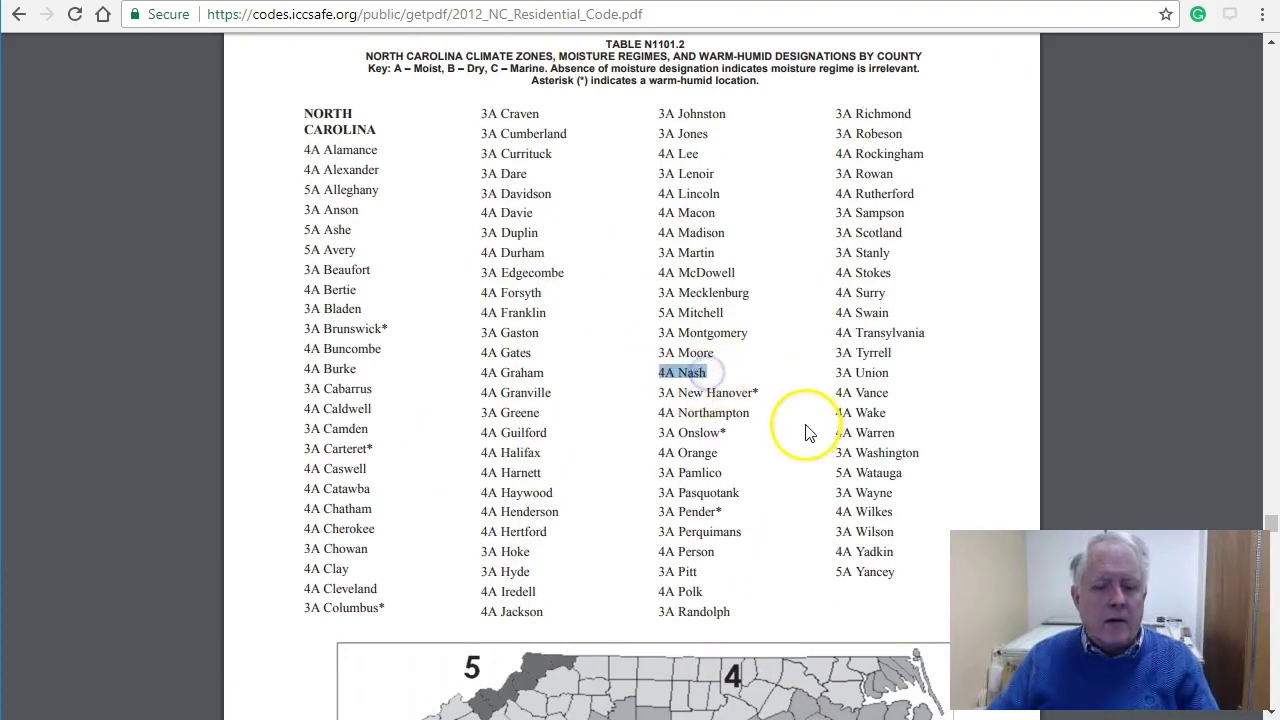
pyautogui.scroll(-12, 797, 430)
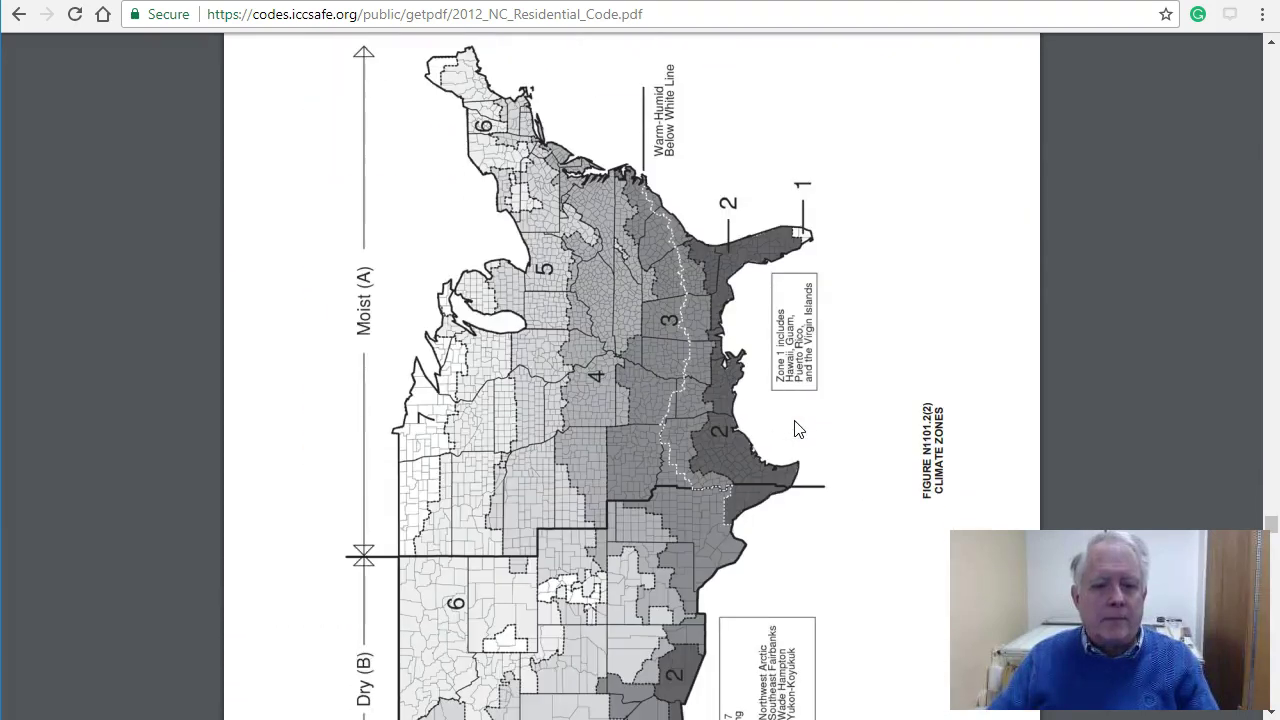
pyautogui.scroll(-8, 797, 430)
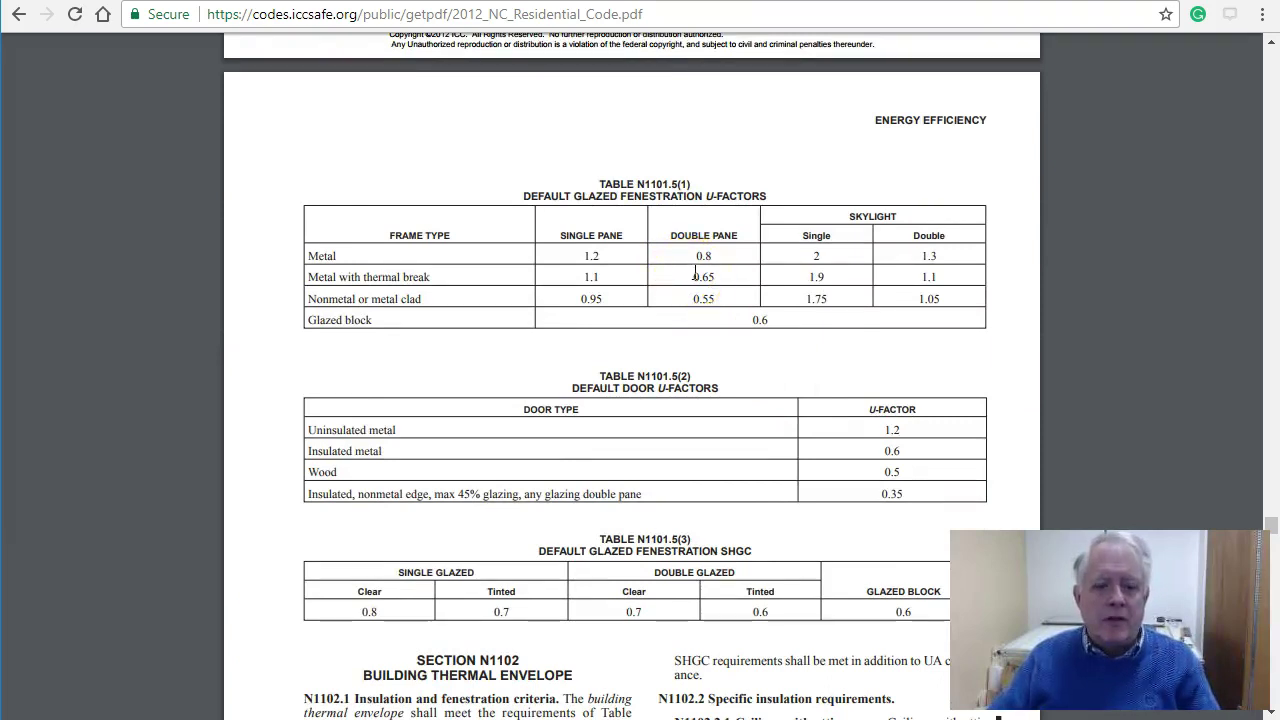
# - Highlight the zone 4 ceiling R-values 38 and 30 in Table N1102.1
pyautogui.scroll(-8, 695, 272)
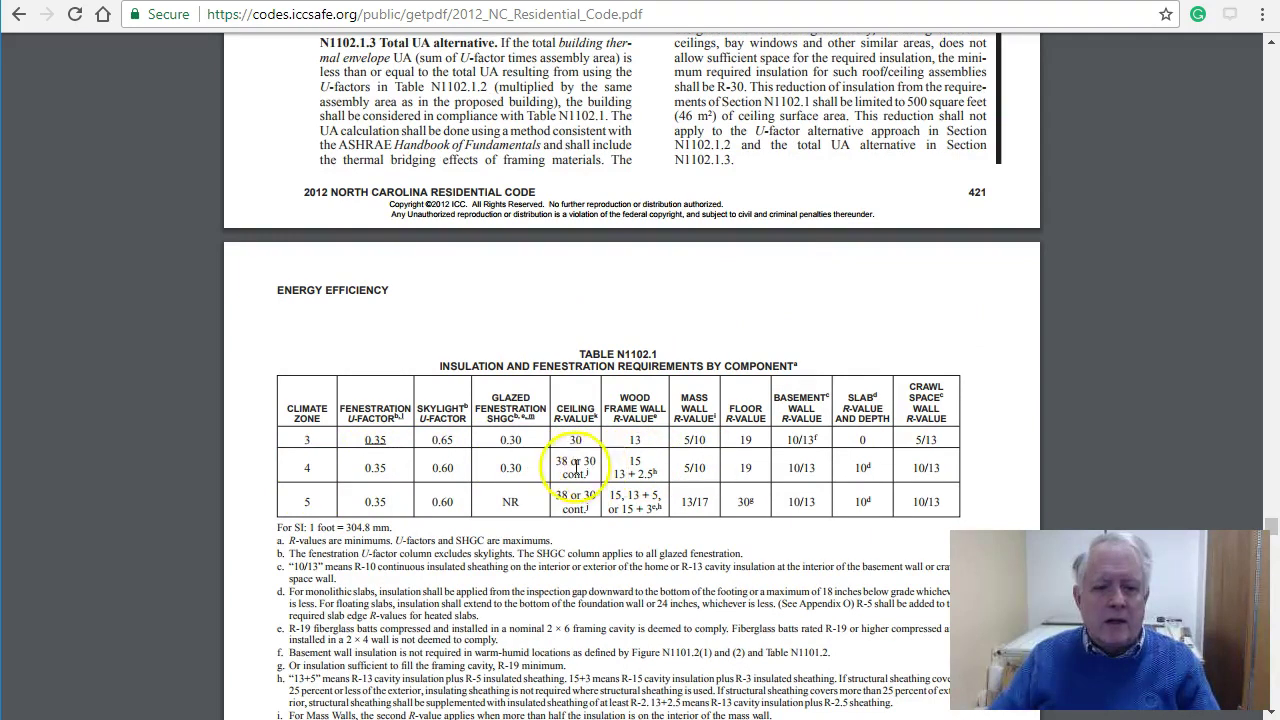
pyautogui.moveTo(557, 460); pyautogui.dragTo(592, 460)
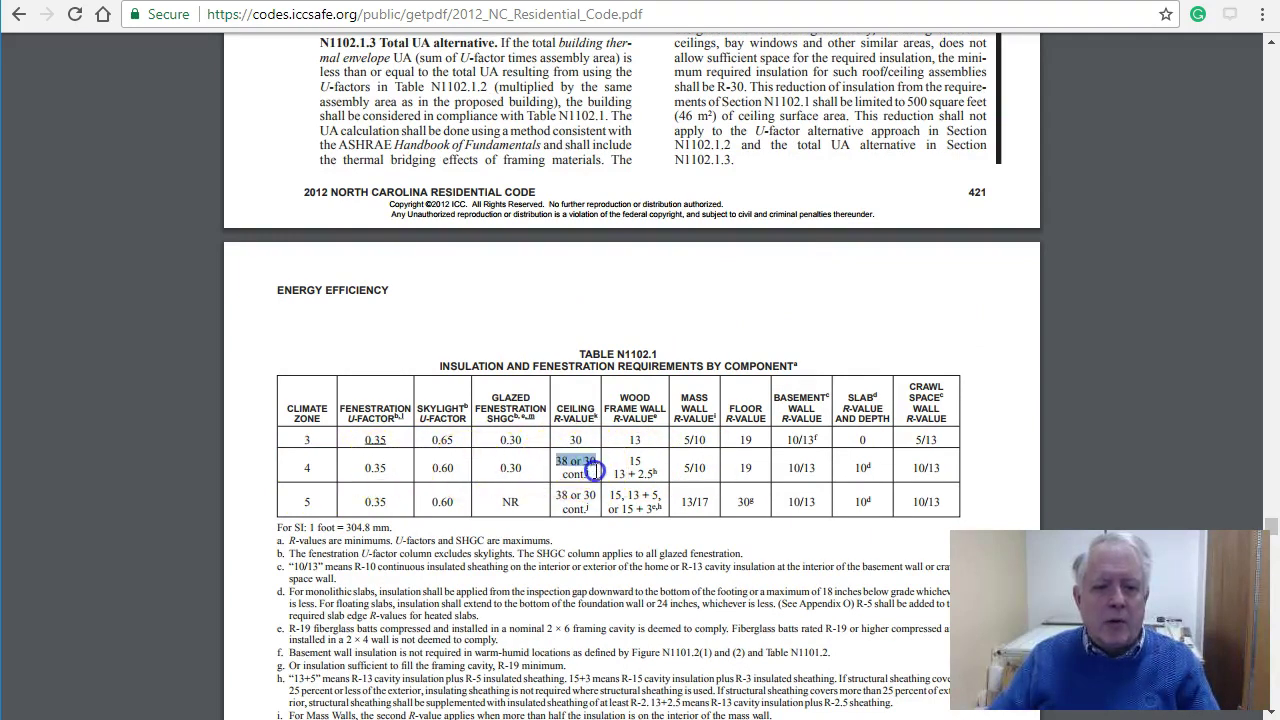
pyautogui.moveTo(594, 478); pyautogui.dragTo(561, 465)
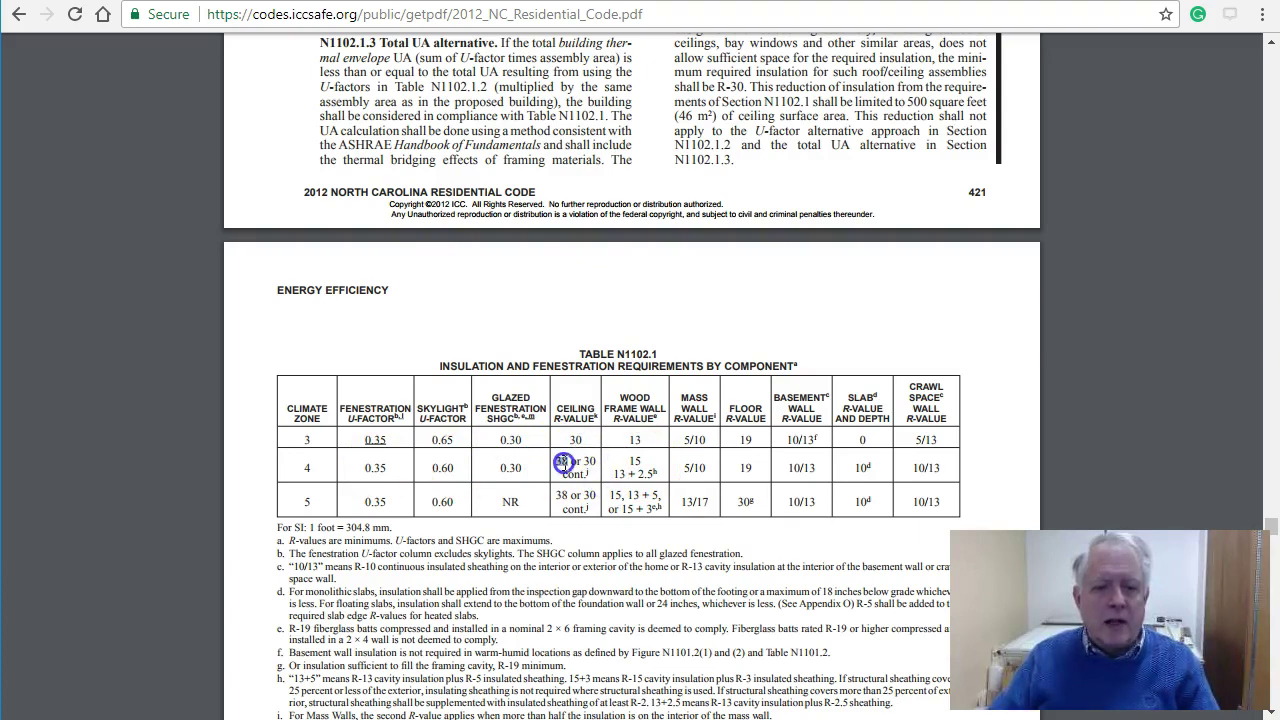
pyautogui.moveTo(565, 462); pyautogui.dragTo(568, 462)
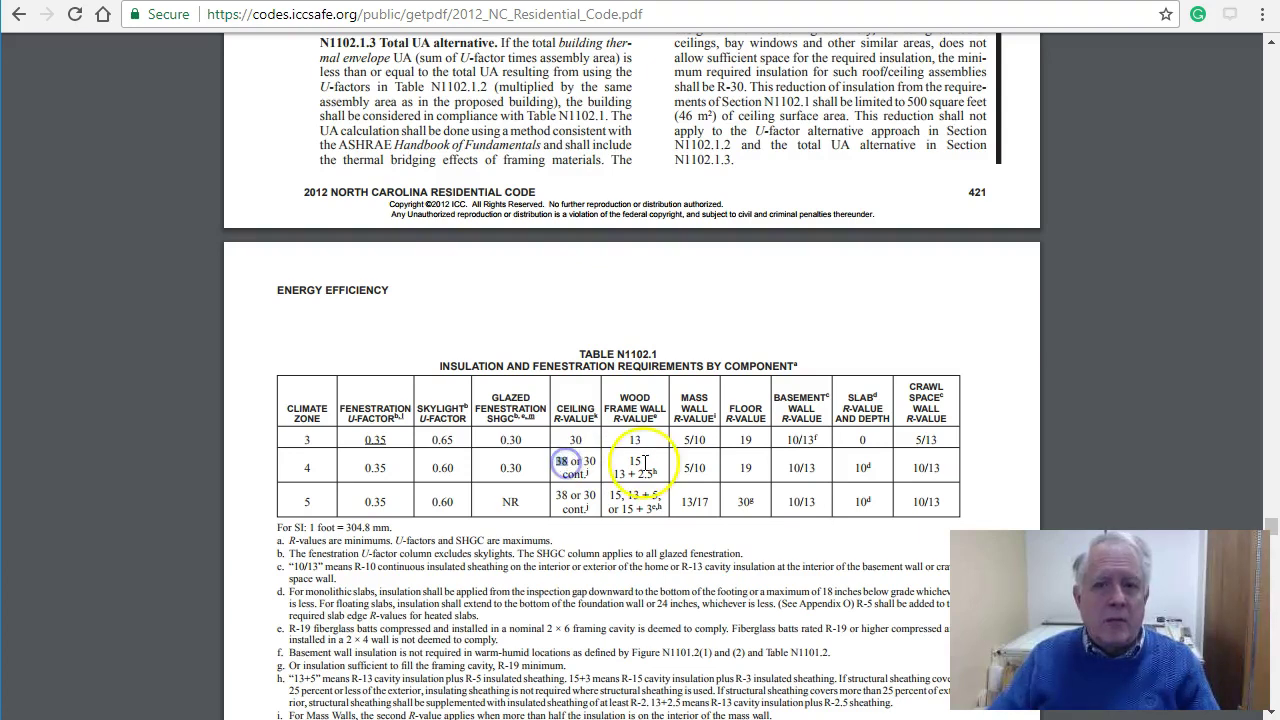
pyautogui.click(590, 460)
pyautogui.doubleClick(590, 460)
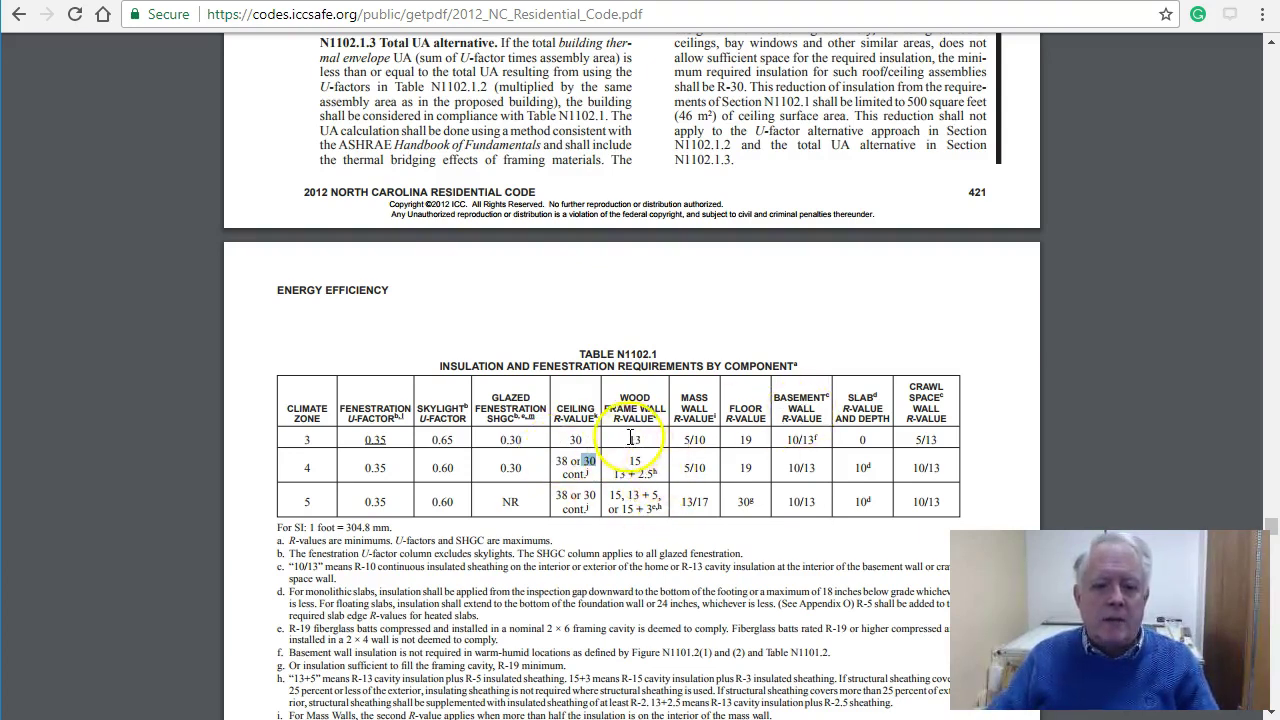
# - Highlight the zone 4 wood-frame wall R-values 13 and 2.5
pyautogui.click(627, 458)
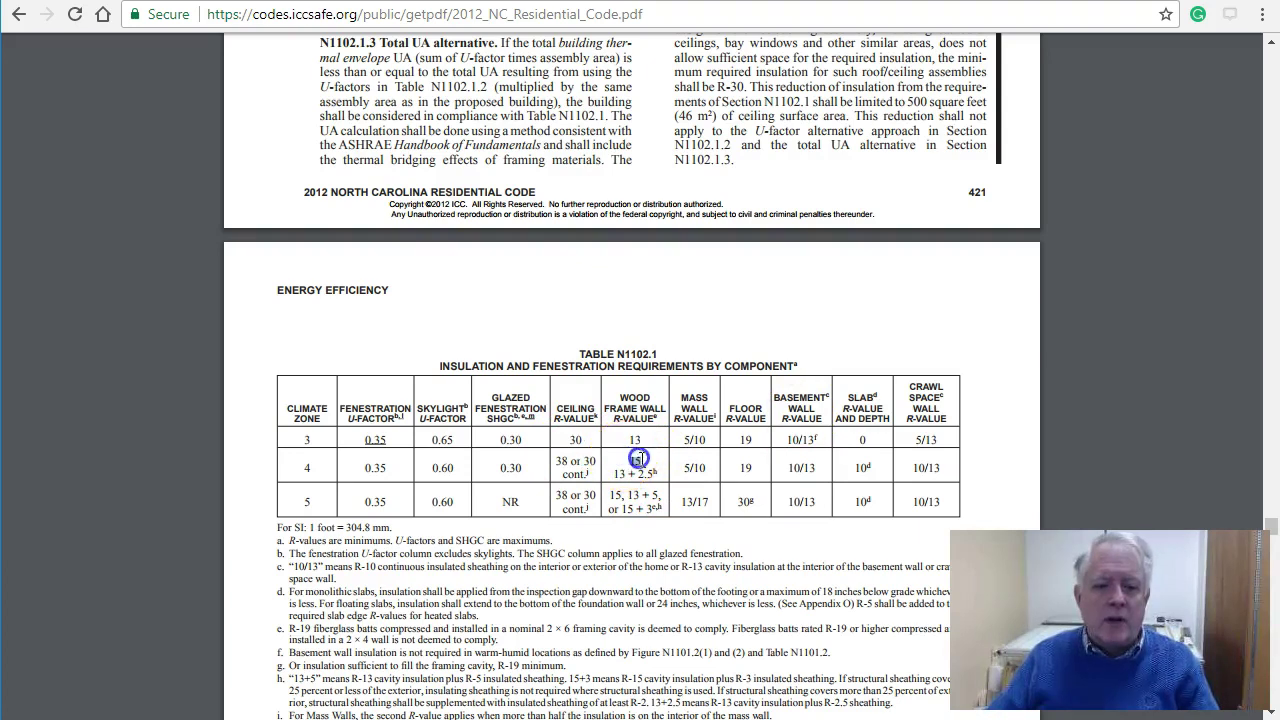
pyautogui.click(619, 473)
pyautogui.moveTo(649, 472); pyautogui.dragTo(640, 473)
pyautogui.doubleClick(649, 472)
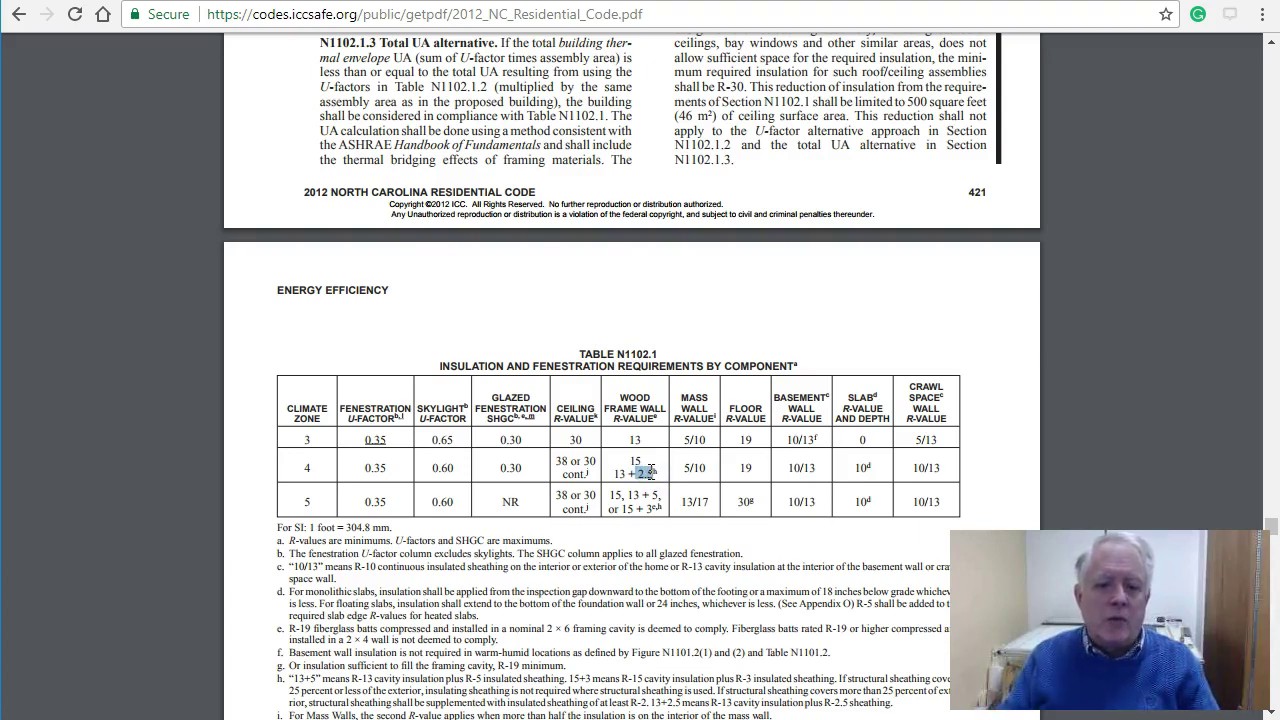
pyautogui.scroll(3, 650, 472)
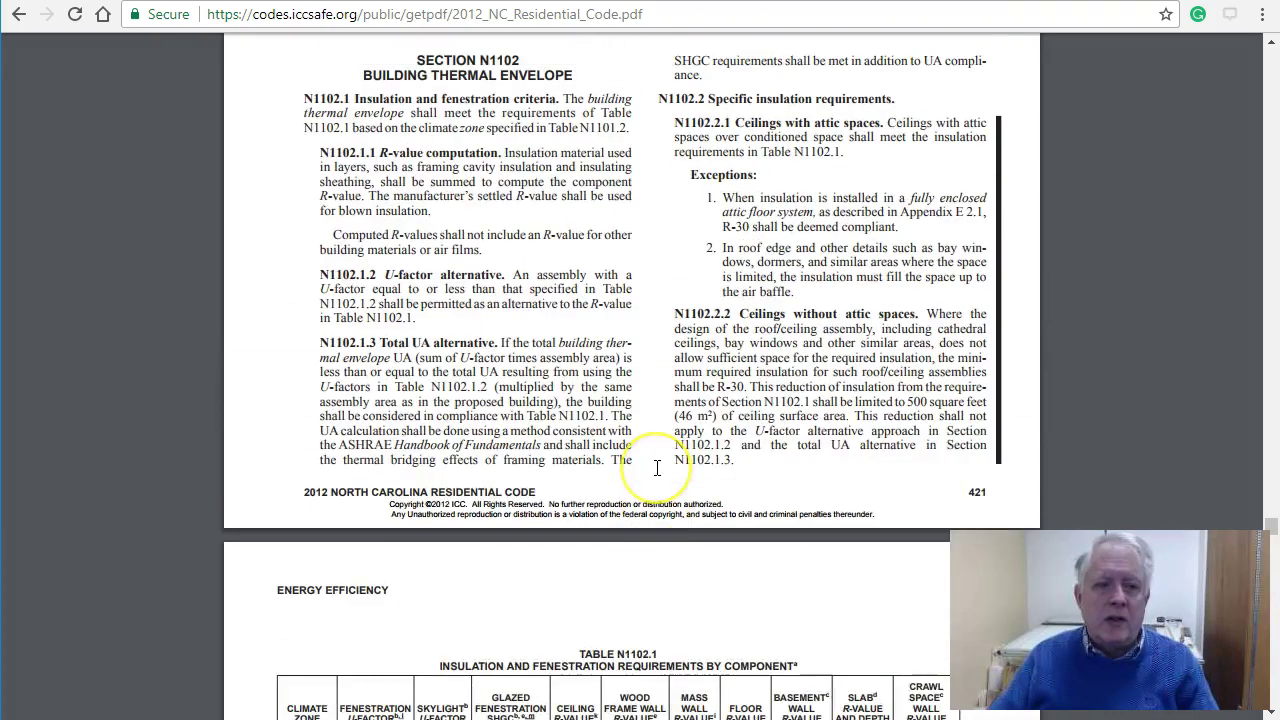
pyautogui.scroll(-5, 655, 470)
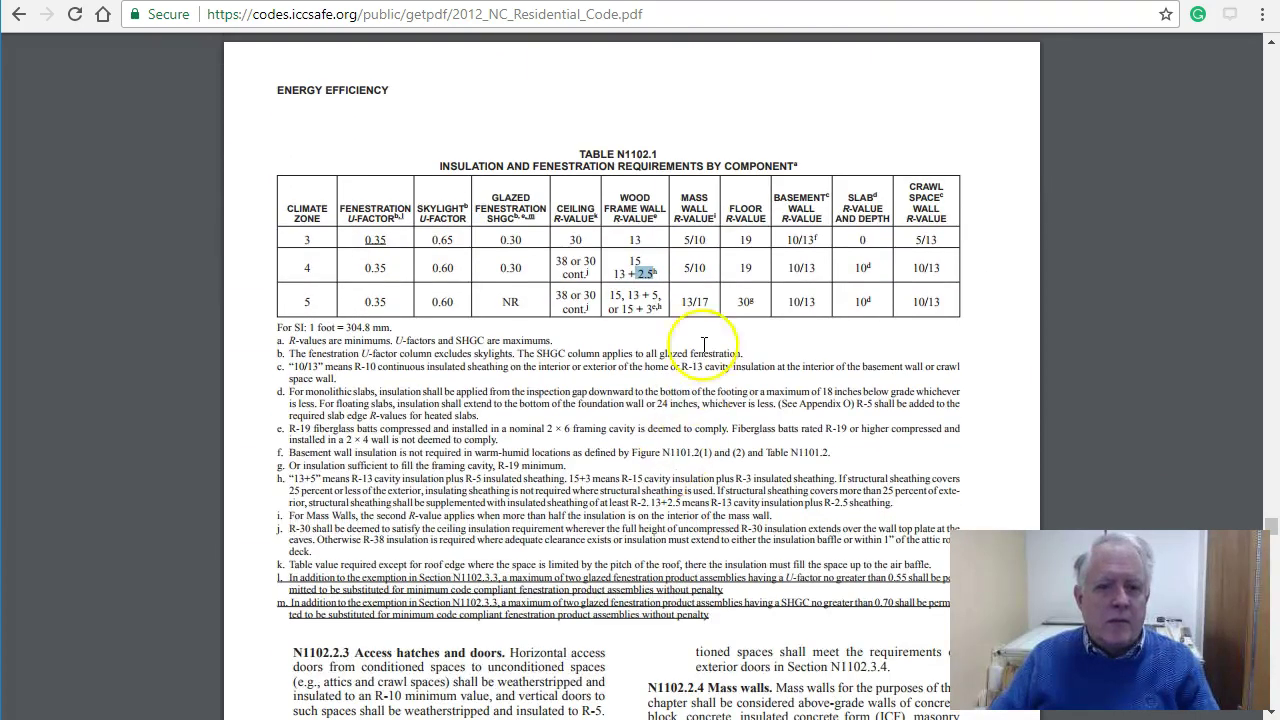
pyautogui.scroll(-1, 1051, 251)
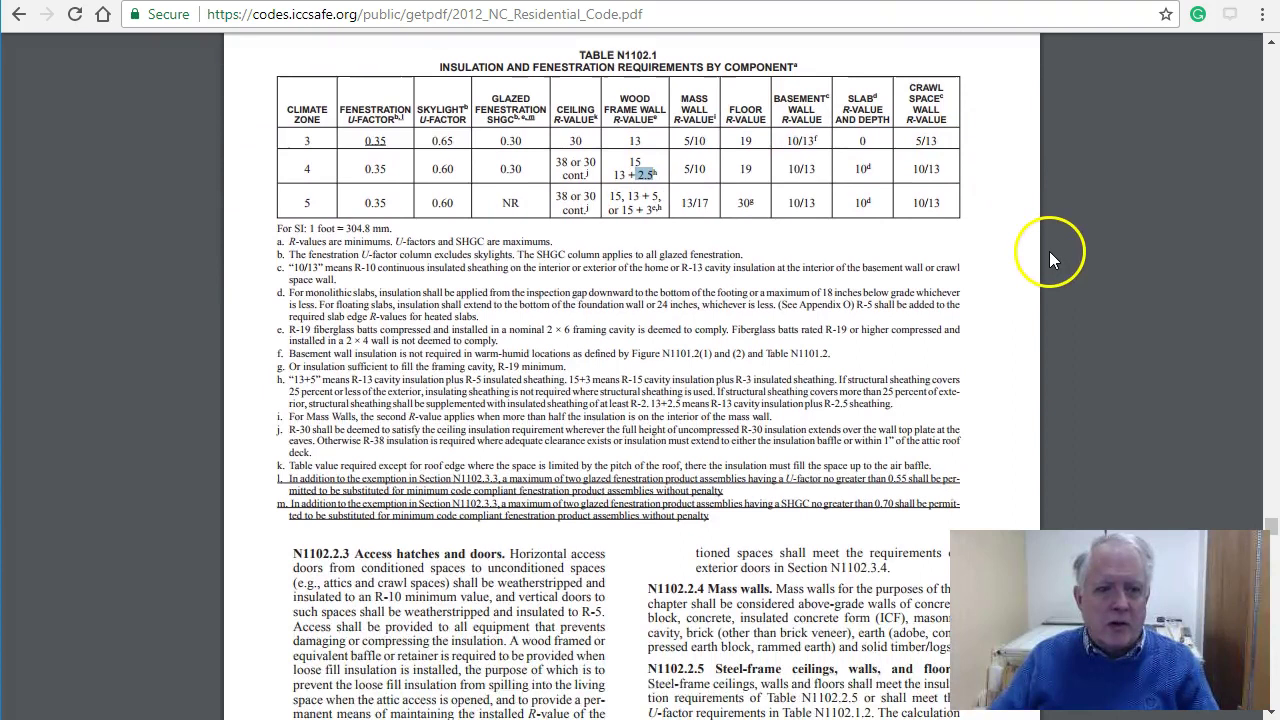
pyautogui.scroll(1, 1049, 251)
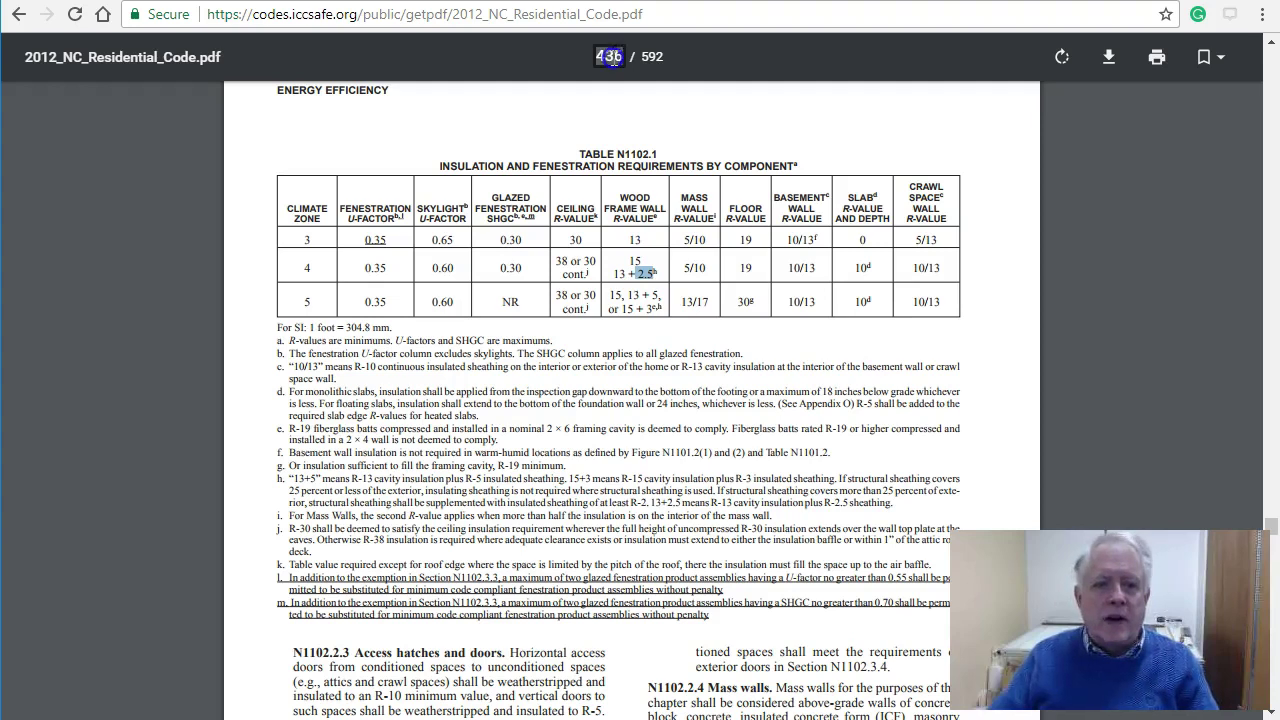
pyautogui.press('Return')
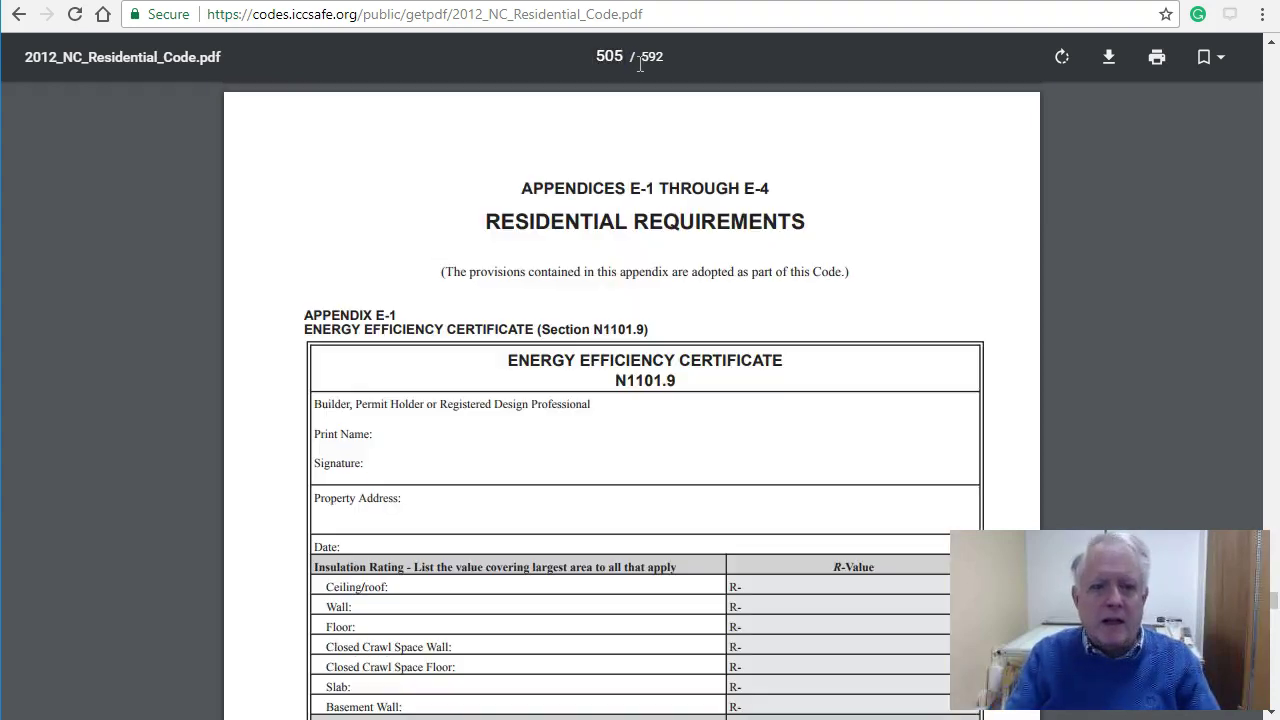
pyautogui.scroll(-2, 689, 263)
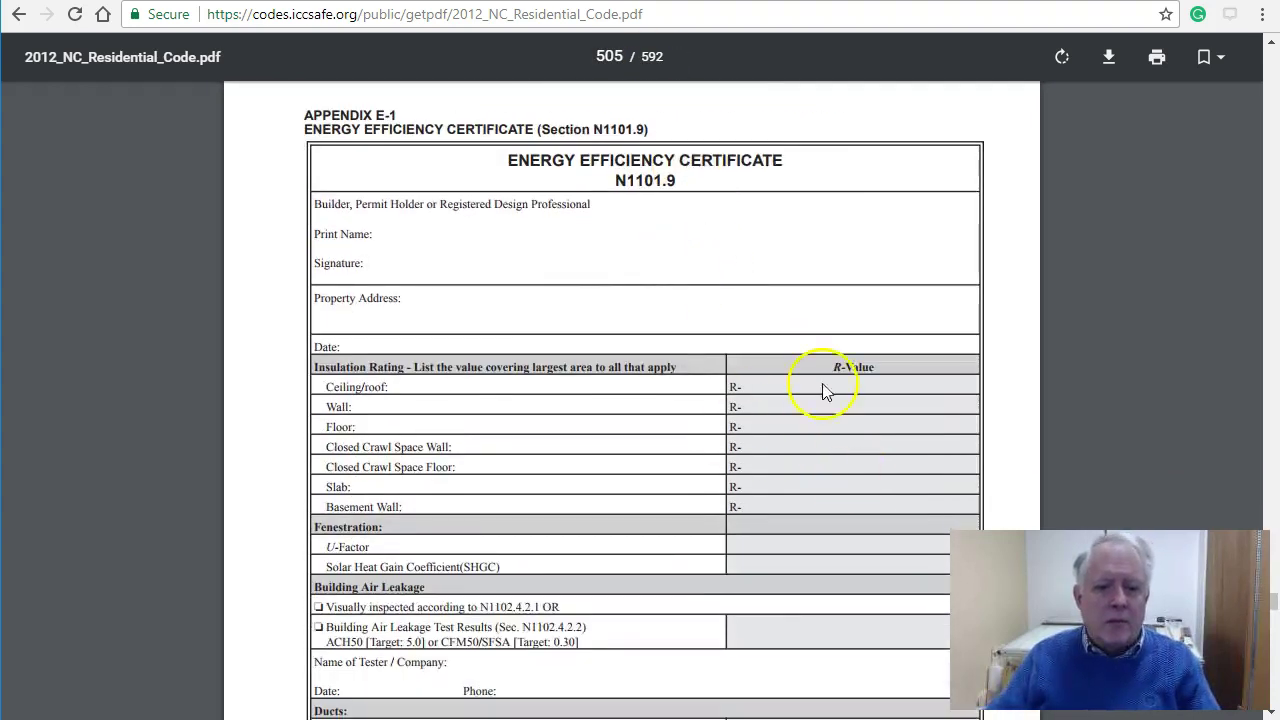
pyautogui.scroll(2, 829, 371)
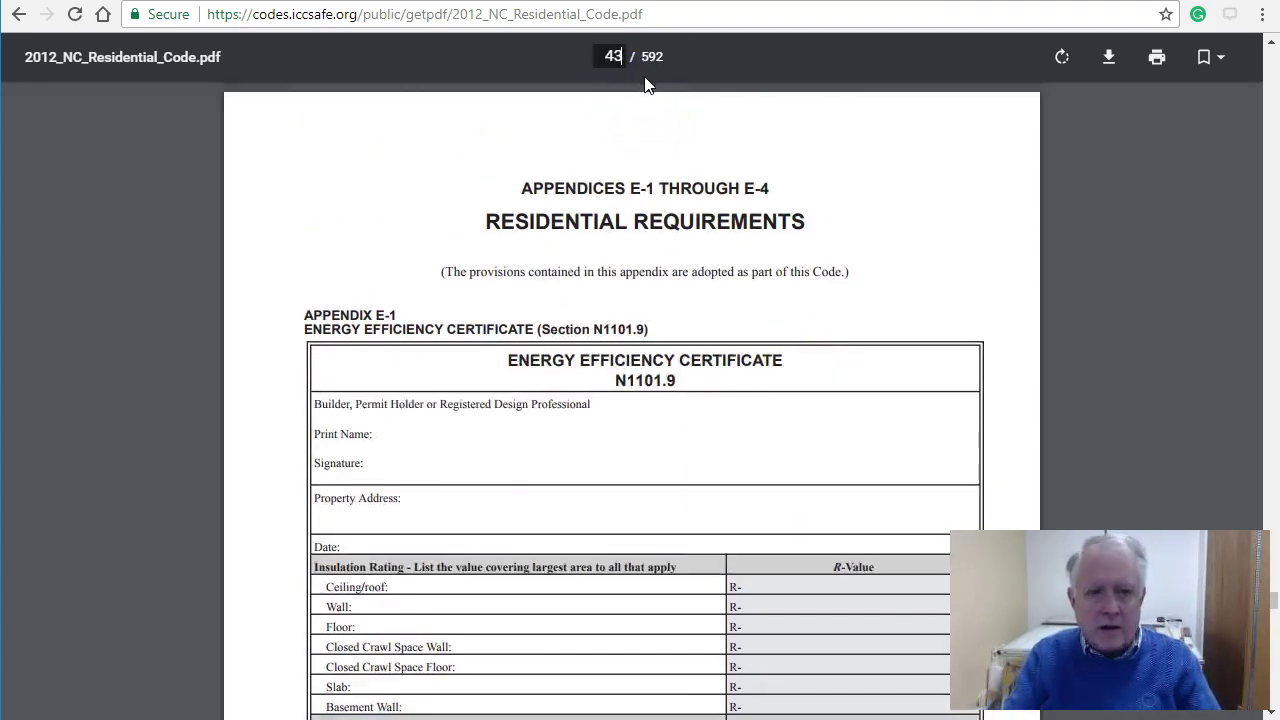
pyautogui.write('6')
pyautogui.press('Return')
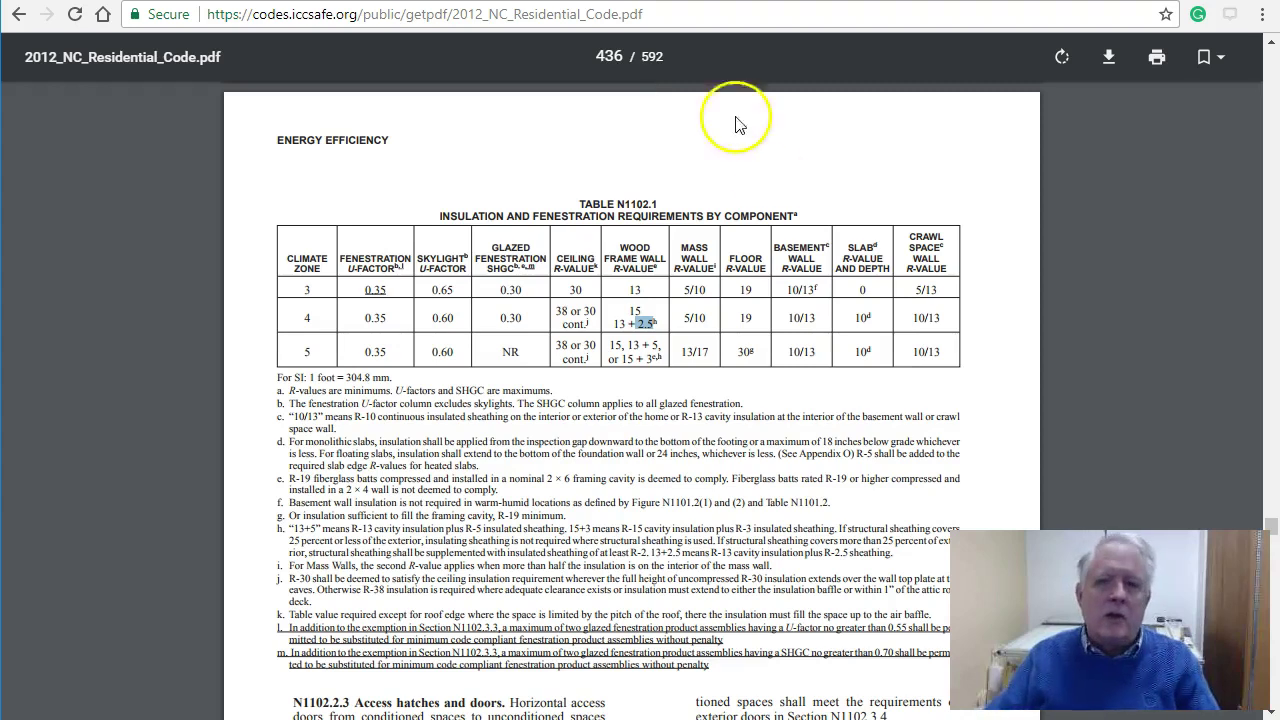